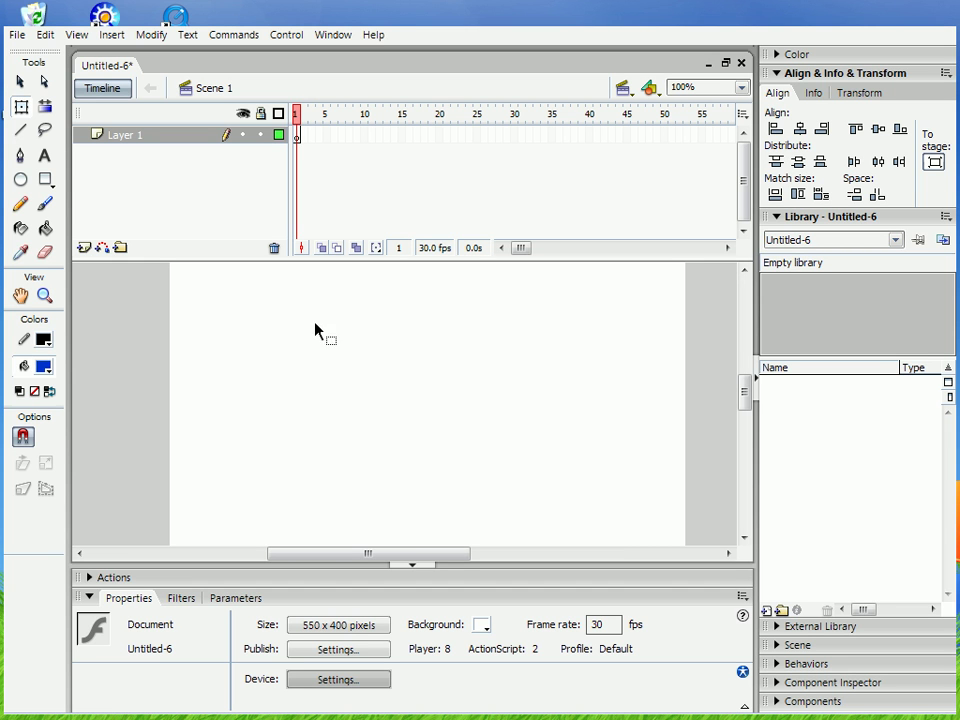
Step: Start a text box on the stage, then discard it empty
{"action": "left_click", "coordinate": [44, 155]}
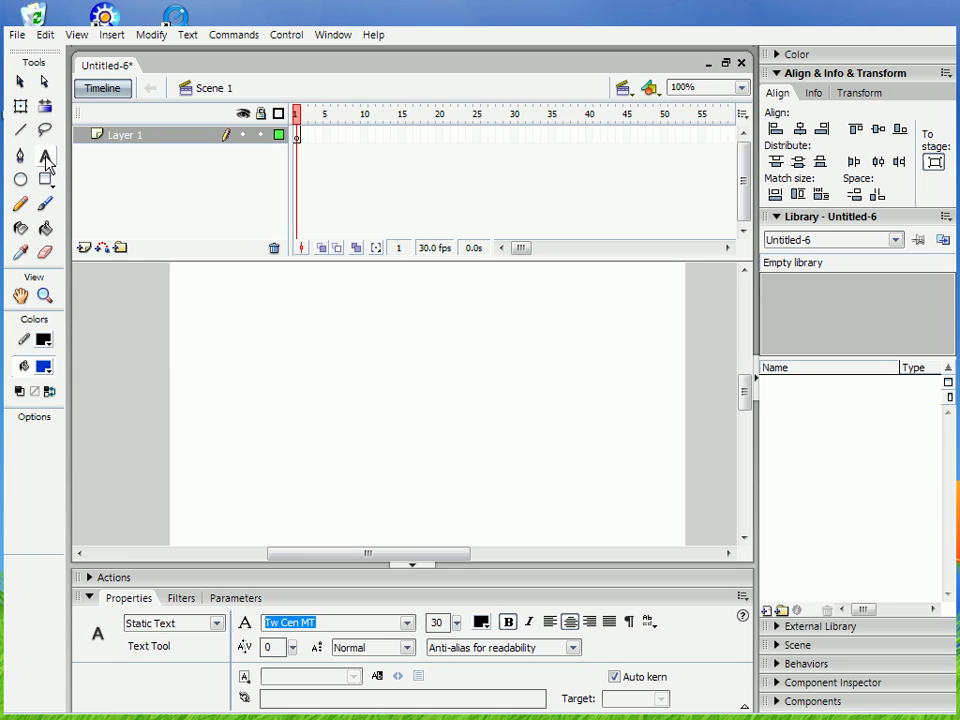
{"action": "left_click_drag", "start_coordinate": [270, 392], "coordinate": [470, 407]}
{"action": "key", "text": "Escape"}
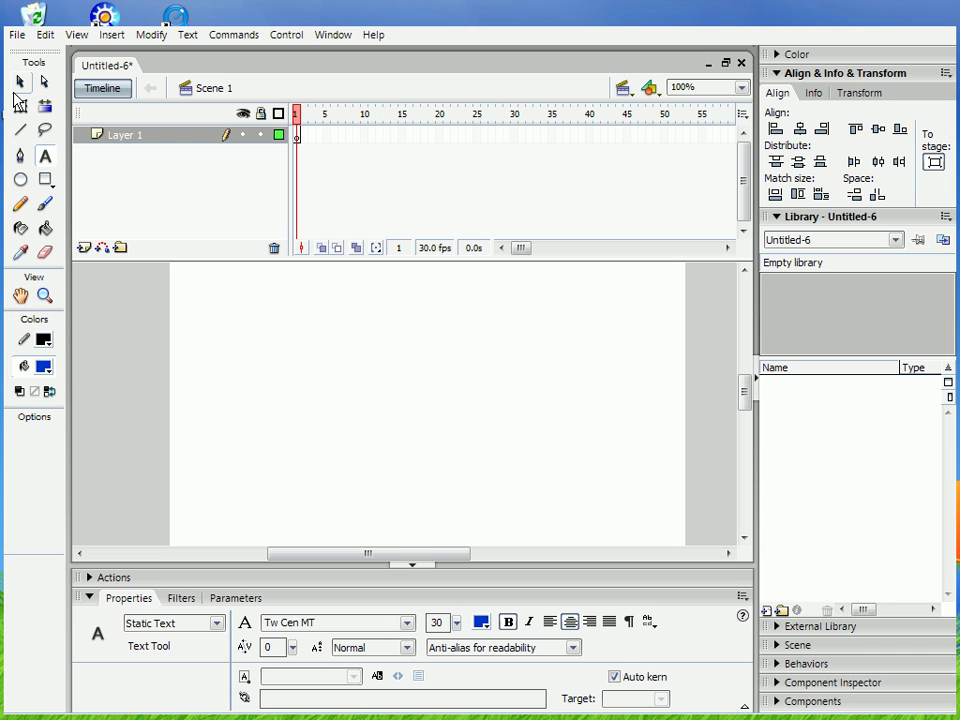
Step: Pick the Rectangle tool with a white fill at 56% alpha, then undo the drawn rectangle
{"action": "left_click", "coordinate": [45, 180]}
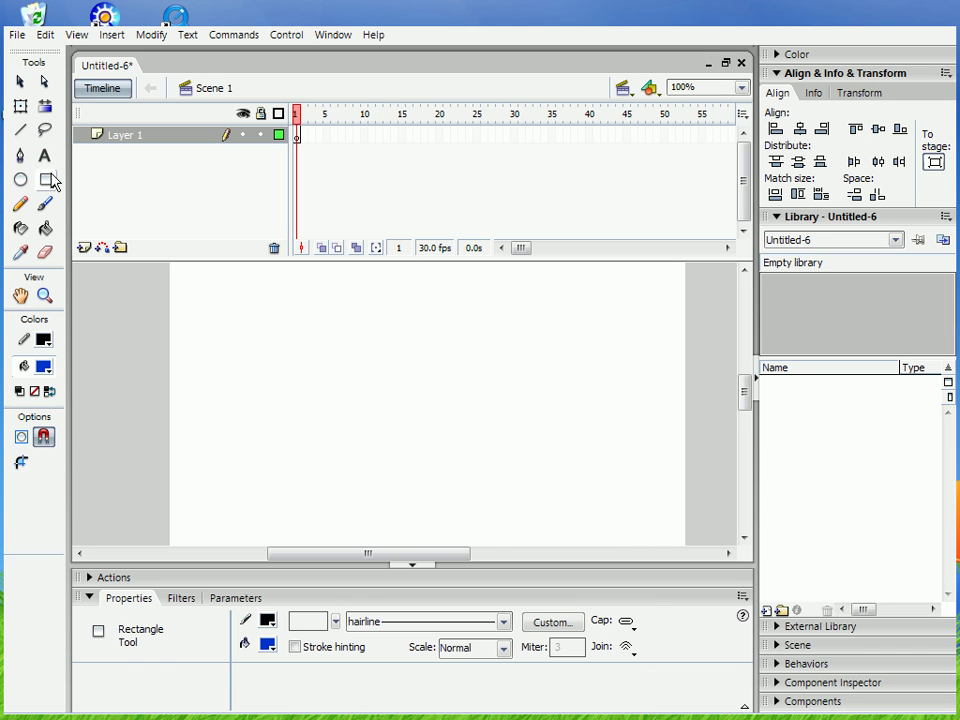
{"action": "scroll", "coordinate": [229, 329], "scroll_direction": "up", "scroll_amount": 1}
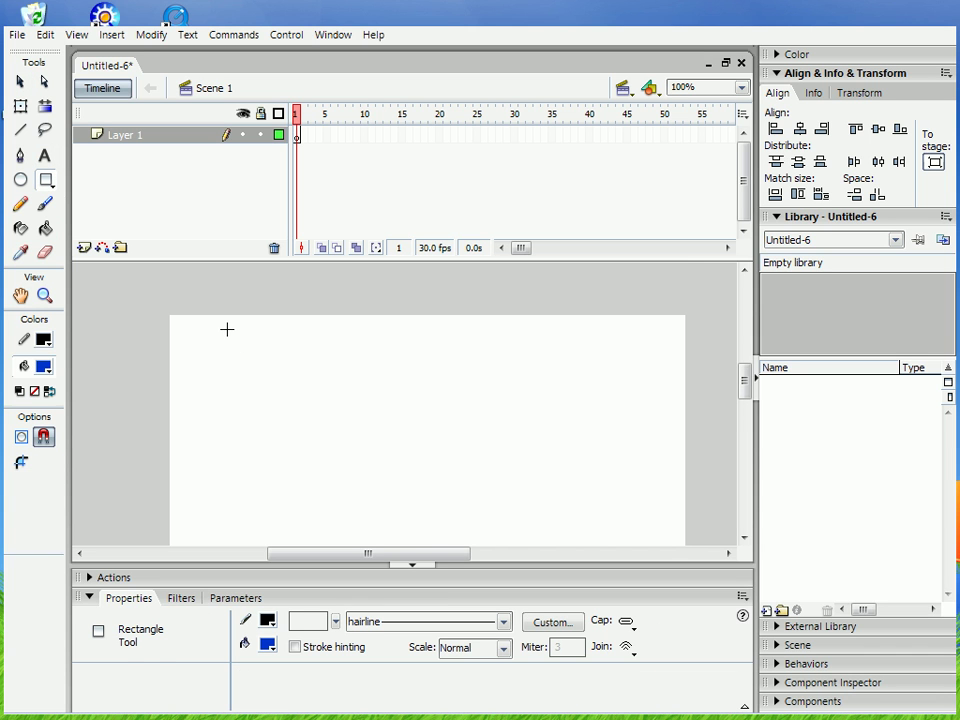
{"action": "left_click", "coordinate": [46, 370]}
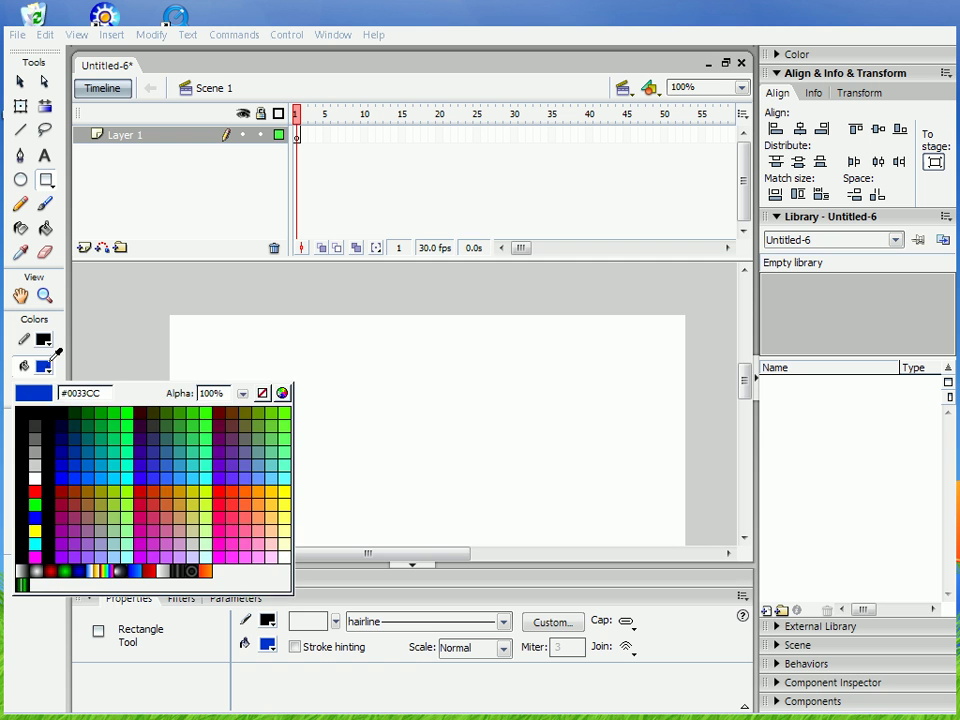
{"action": "left_click", "coordinate": [37, 485]}
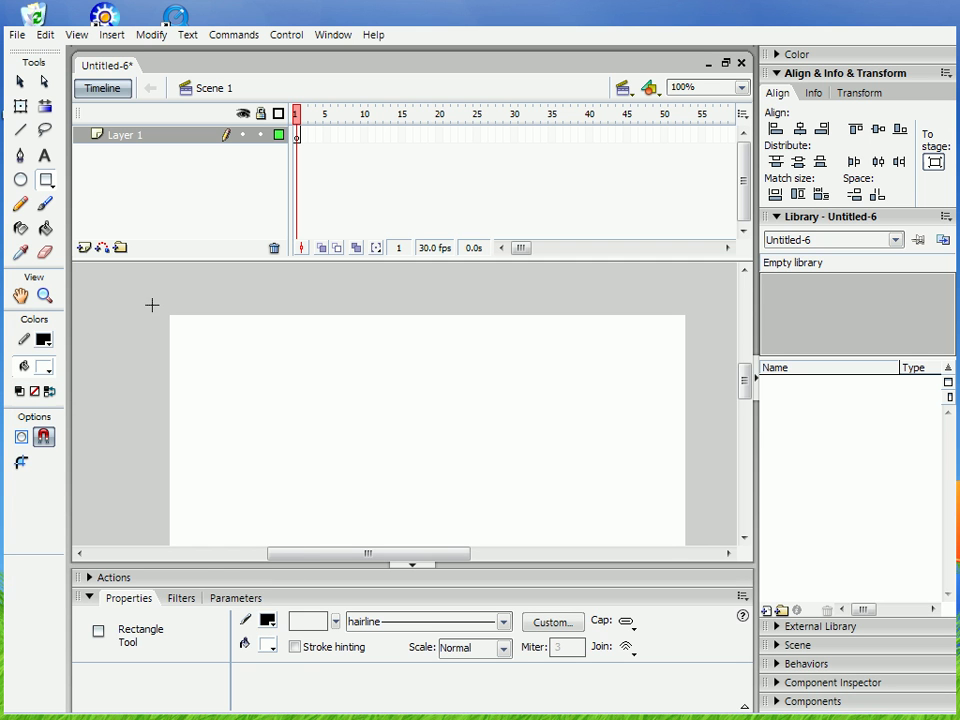
{"action": "left_click", "coordinate": [44, 368]}
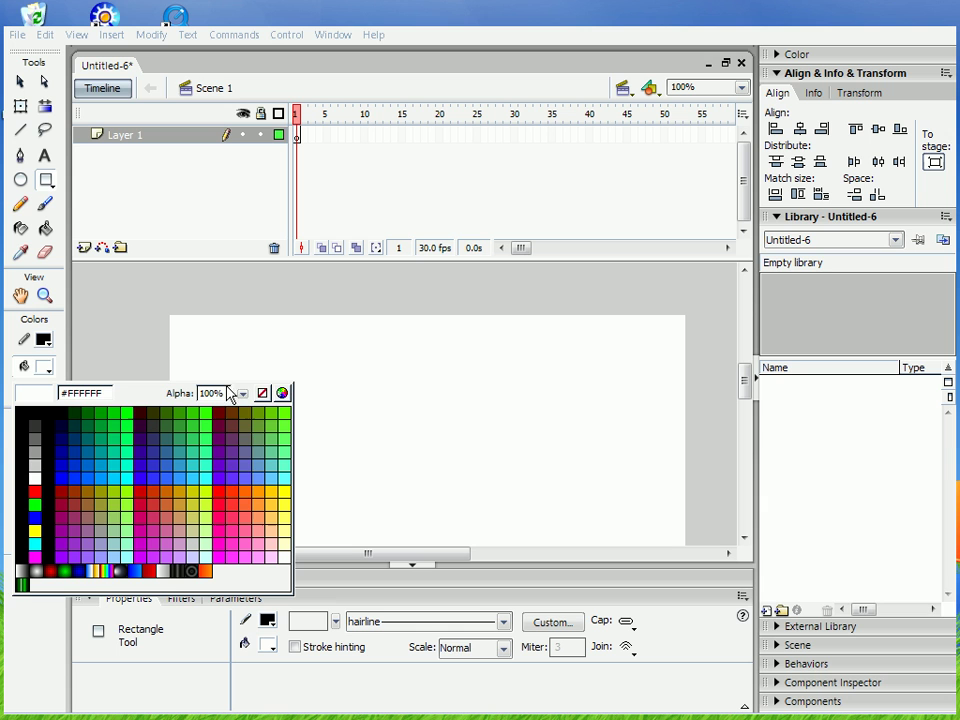
{"action": "left_click_drag", "start_coordinate": [243, 393], "coordinate": [270, 545]}
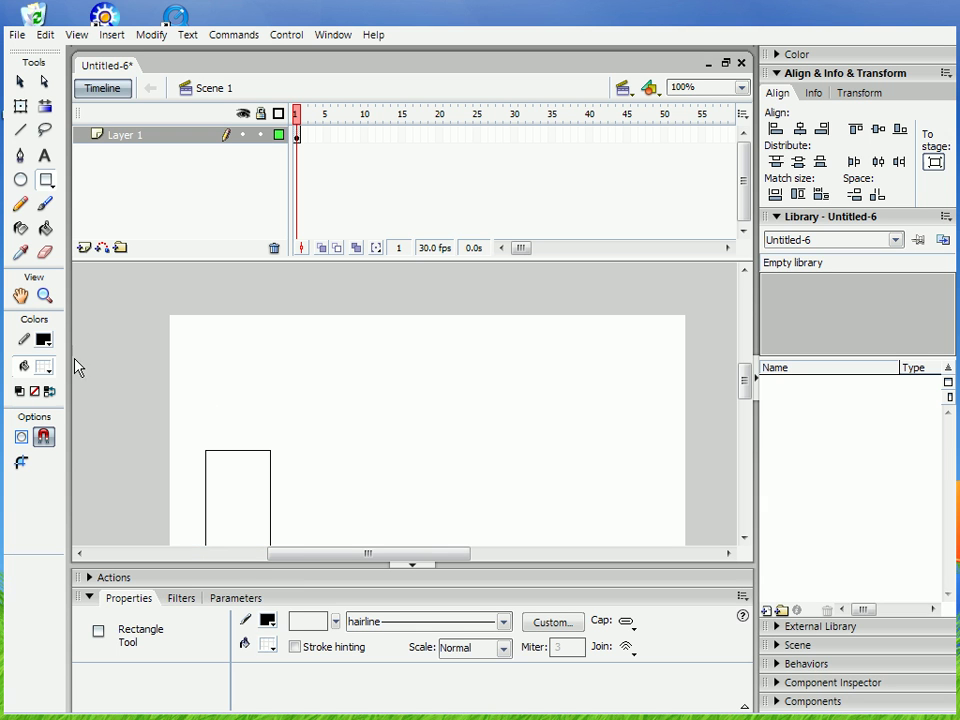
{"action": "key", "text": "ctrl+z"}
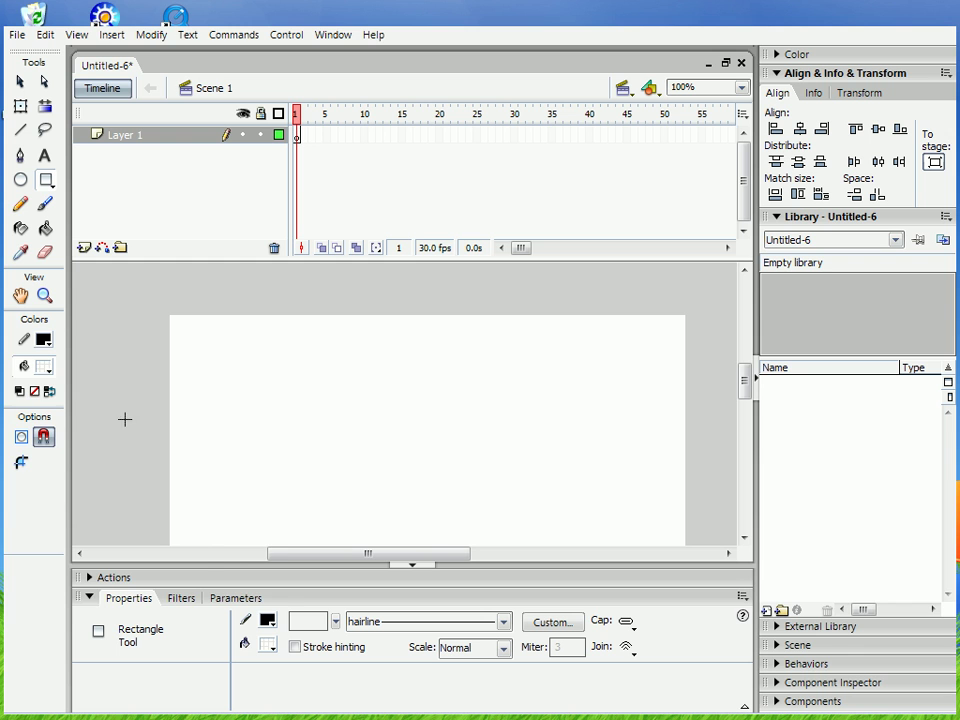
Step: Set the fill alpha to 0% and draw an outline rectangle near the stage's top-left
{"action": "left_click", "coordinate": [46, 371]}
{"action": "left_click_drag", "start_coordinate": [242, 391], "coordinate": [255, 520]}
{"action": "left_click_drag", "start_coordinate": [210, 337], "coordinate": [359, 466]}
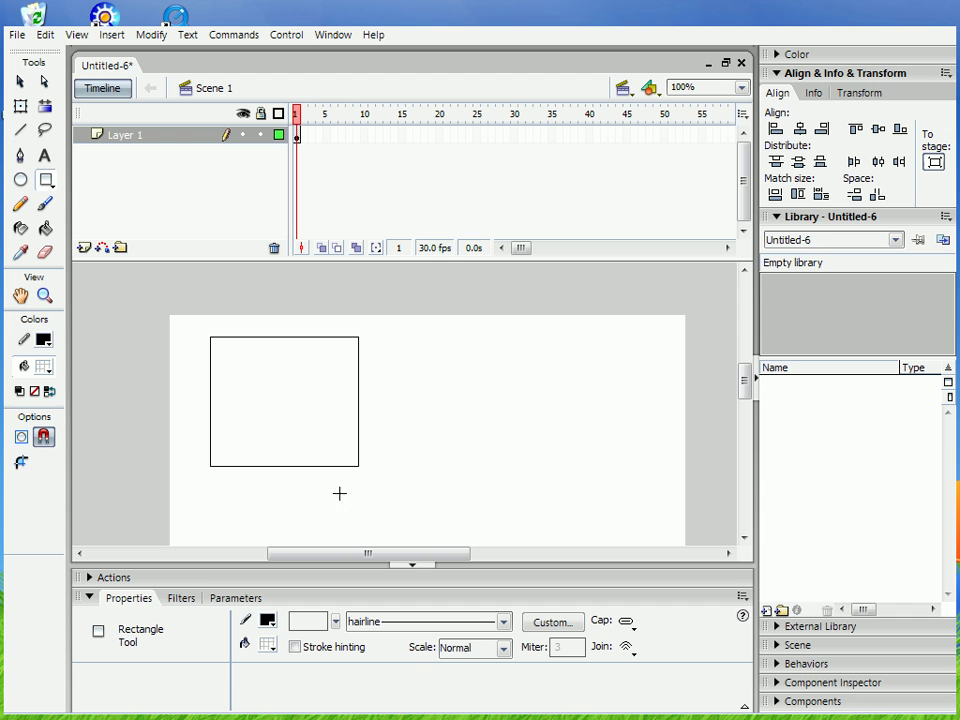
Step: Select the whole rectangle, including its outline
{"action": "left_click", "coordinate": [20, 82]}
{"action": "left_click", "coordinate": [330, 410]}
{"action": "double_click", "coordinate": [330, 410]}
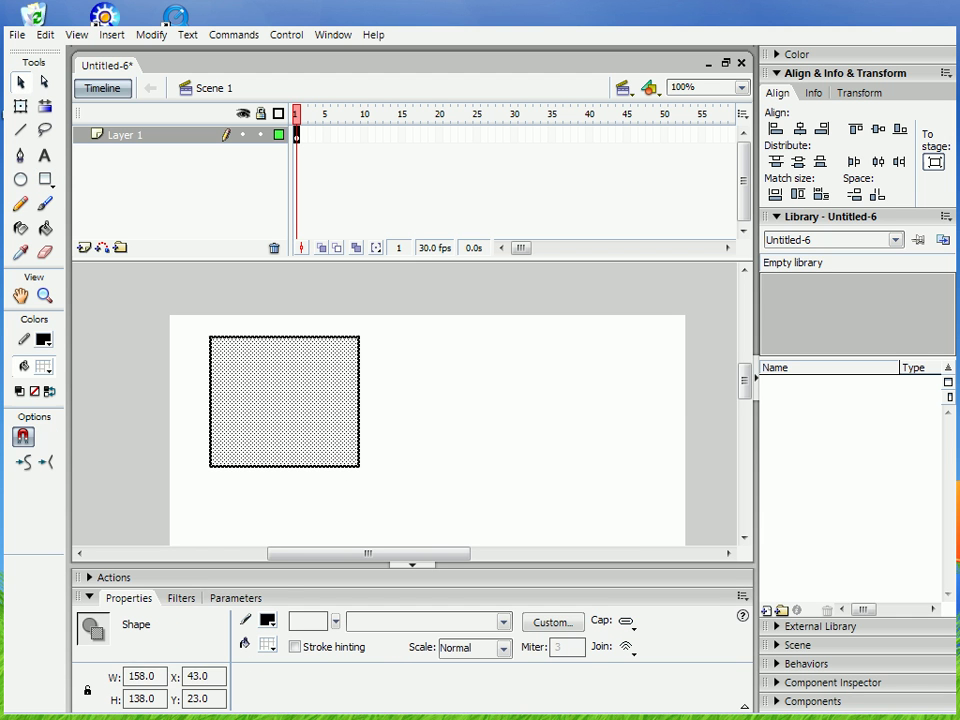
Step: Set the rectangle to W 550, H 400, X 0, Y 0 in the Properties panel
{"action": "left_click", "coordinate": [165, 676]}
{"action": "type", "text": "550"}
{"action": "key", "text": "Tab"}
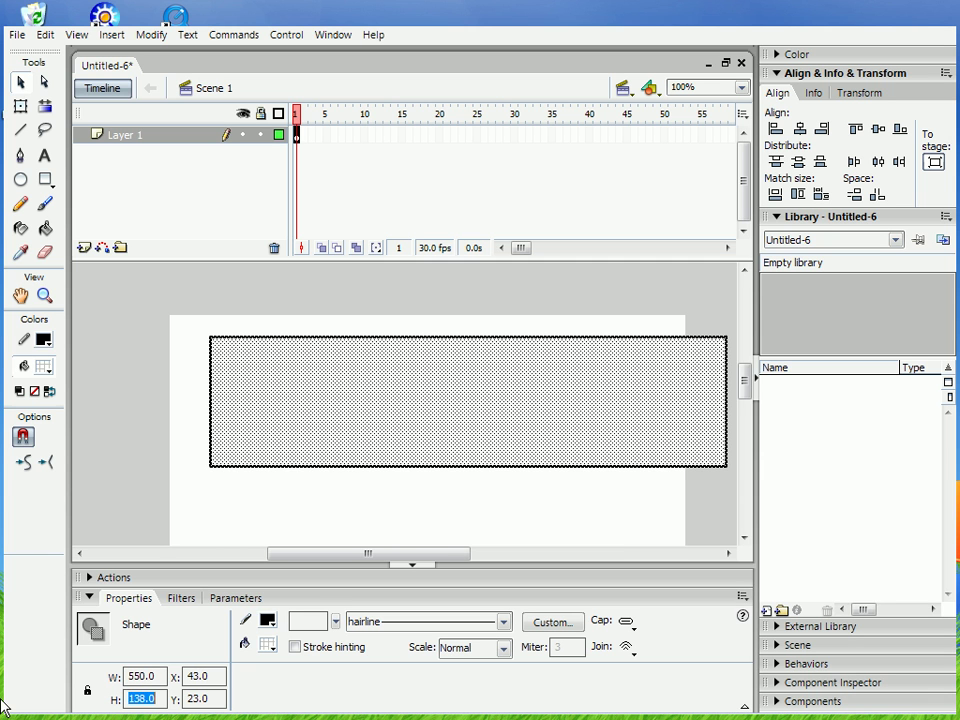
{"action": "type", "text": "400"}
{"action": "key", "text": "Tab"}
{"action": "type", "text": "0"}
{"action": "key", "text": "Tab"}
{"action": "type", "text": "0"}
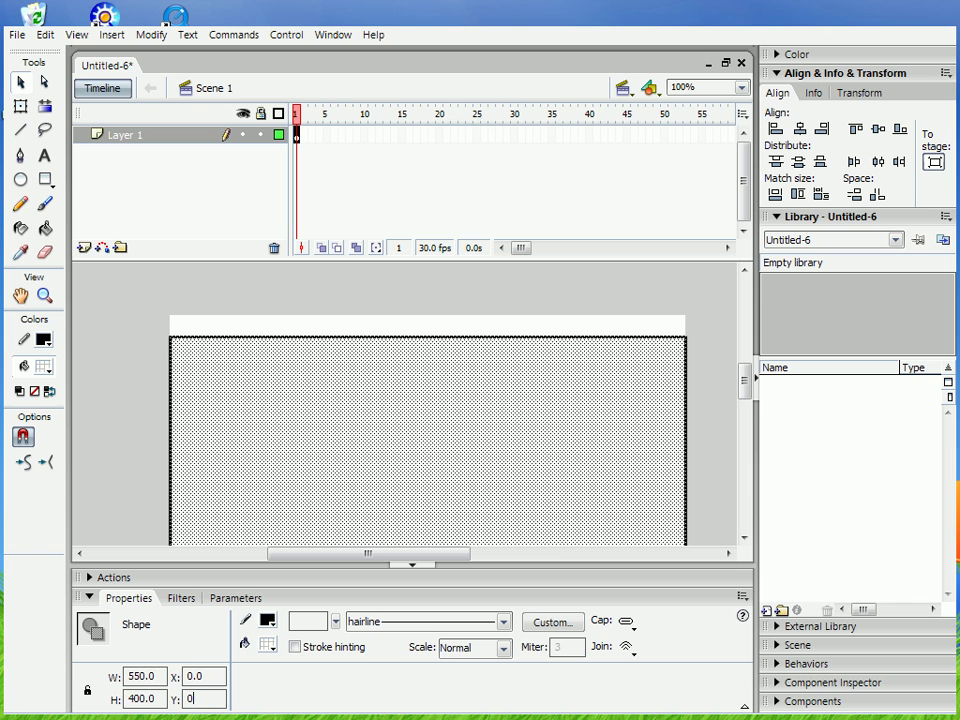
{"action": "key", "text": "Return"}
Step: Deselect the rectangle and scroll around the stage view
{"action": "left_click", "coordinate": [105, 372]}
{"action": "scroll", "coordinate": [141, 397], "scroll_direction": "down", "scroll_amount": 2}
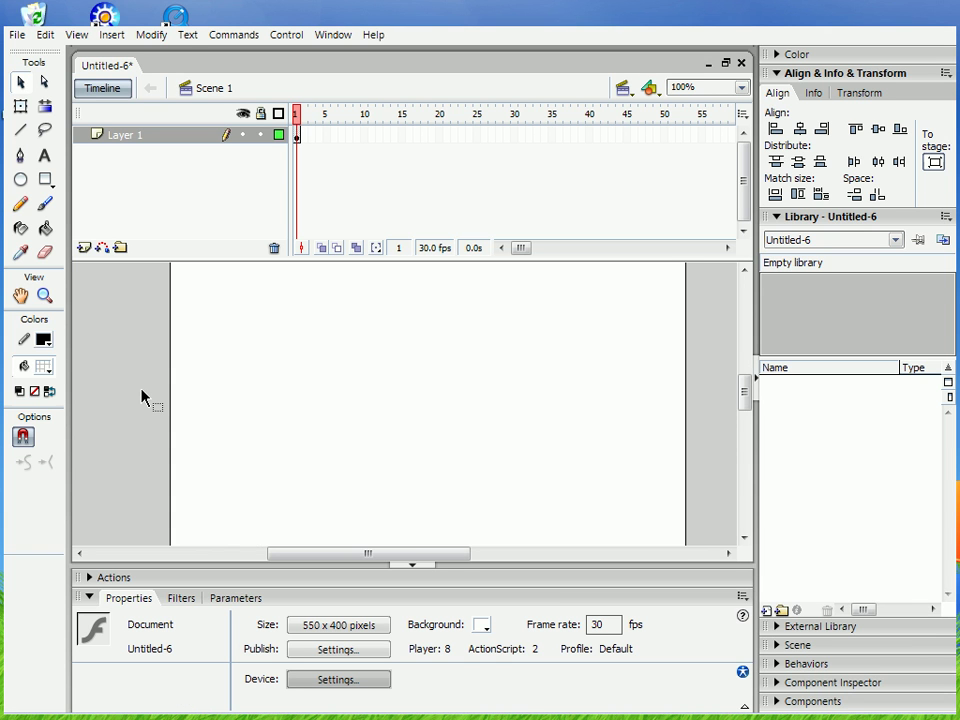
{"action": "scroll", "coordinate": [141, 397], "scroll_direction": "down", "scroll_amount": 2}
{"action": "scroll", "coordinate": [141, 397], "scroll_direction": "up", "scroll_amount": 2}
Step: Draw a small circle on the pasteboard left of the stage
{"action": "left_click", "coordinate": [20, 179]}
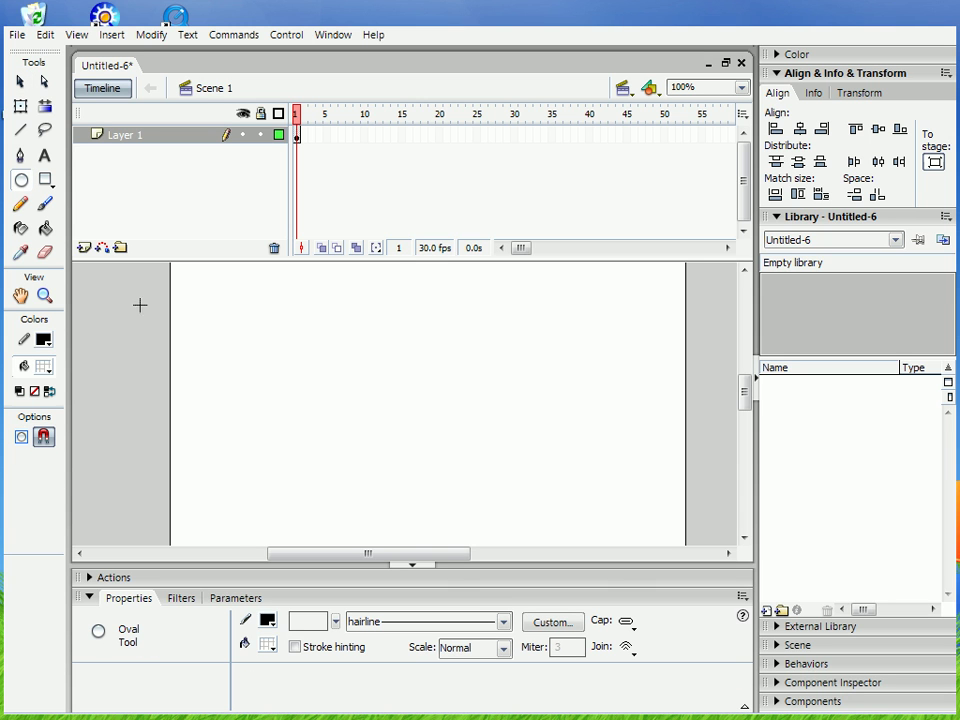
{"action": "left_click_drag", "start_coordinate": [414, 555], "coordinate": [324, 538]}
{"action": "left_click_drag", "start_coordinate": [226, 369], "coordinate": [280, 424]}
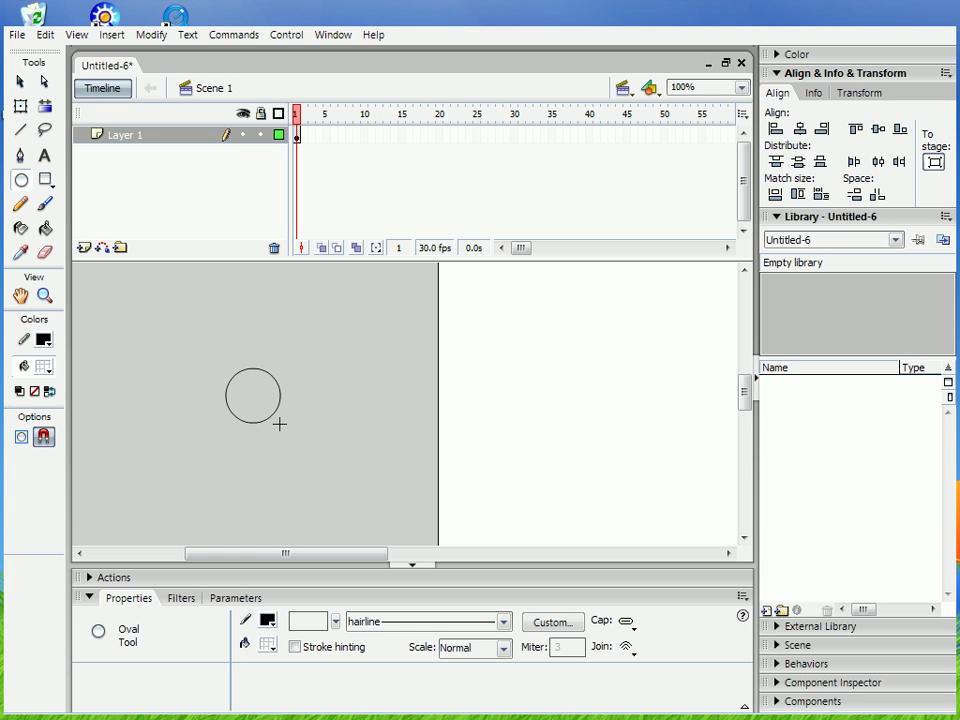
Step: Draw a vertical and a horizontal line crossing through the circle
{"action": "left_click", "coordinate": [20, 130]}
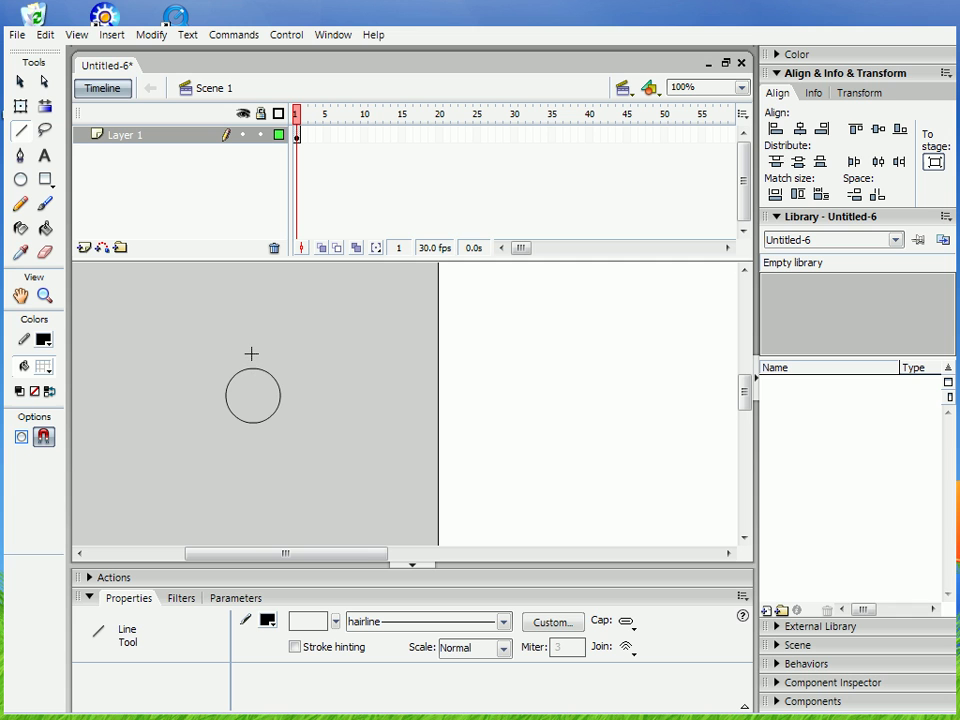
{"action": "mouse_move", "coordinate": [251, 353]}
{"action": "left_mouse_down"}
{"action": "mouse_move", "coordinate": [259, 444]}
{"action": "mouse_move", "coordinate": [251, 467]}
{"action": "mouse_move", "coordinate": [252, 456]}
{"action": "left_mouse_up"}
{"action": "left_click_drag", "start_coordinate": [305, 392], "coordinate": [205, 394]}
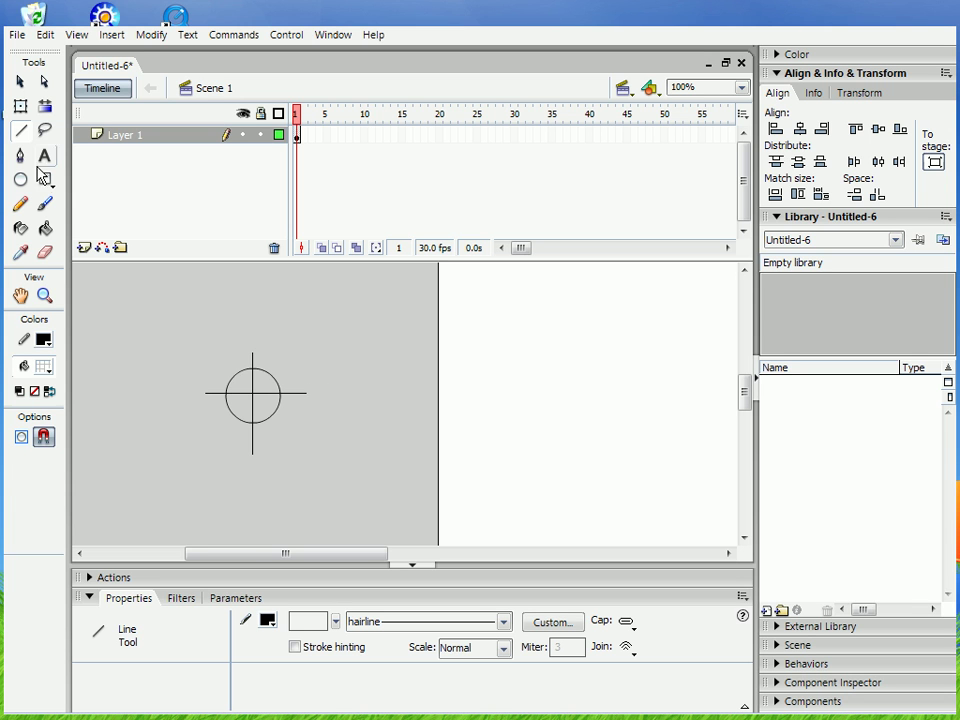
{"action": "left_click", "coordinate": [17, 80]}
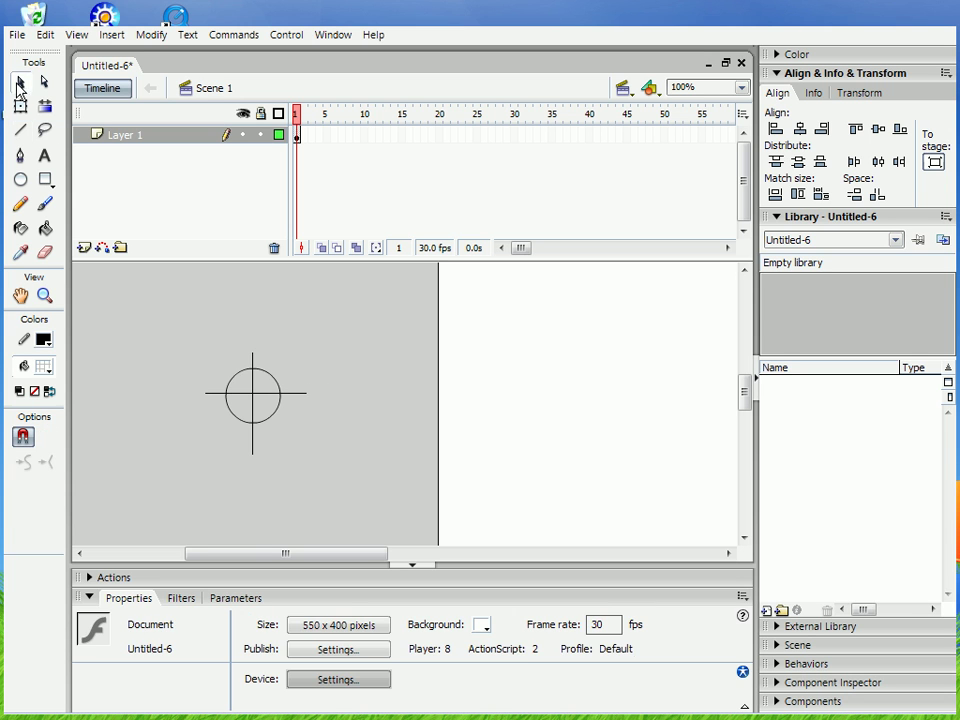
Step: Delete the four line segments inside the circle, leaving short ticks outside it
{"action": "left_click", "coordinate": [245, 392]}
{"action": "left_click", "coordinate": [240, 393]}
{"action": "key", "text": "Delete"}
{"action": "left_click", "coordinate": [254, 386]}
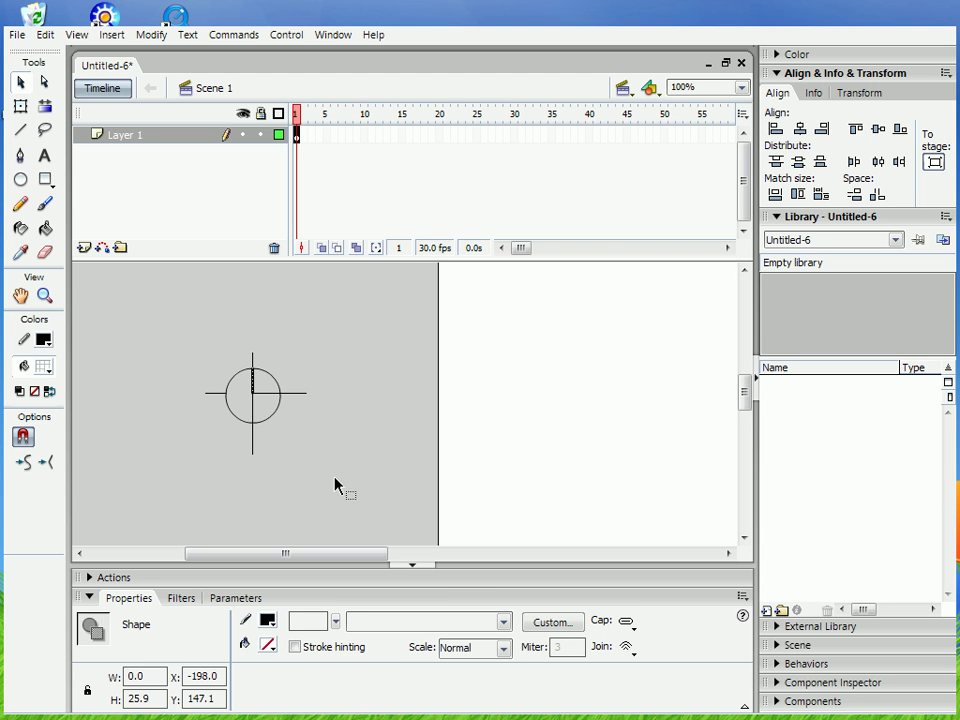
{"action": "key", "text": "Delete"}
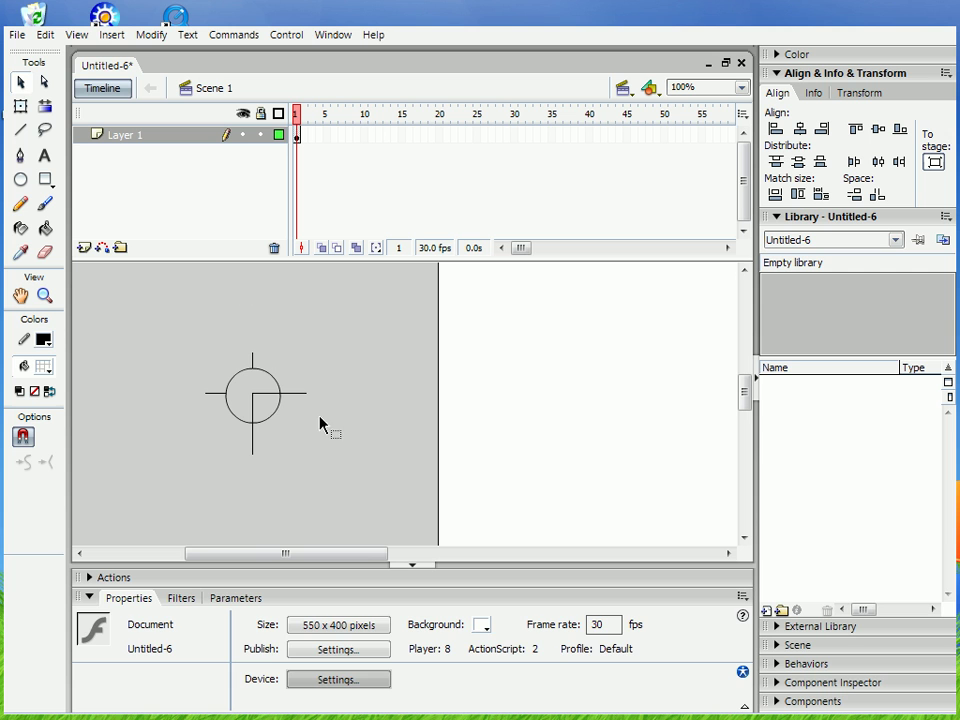
{"action": "left_click", "coordinate": [268, 405]}
{"action": "left_click", "coordinate": [276, 395]}
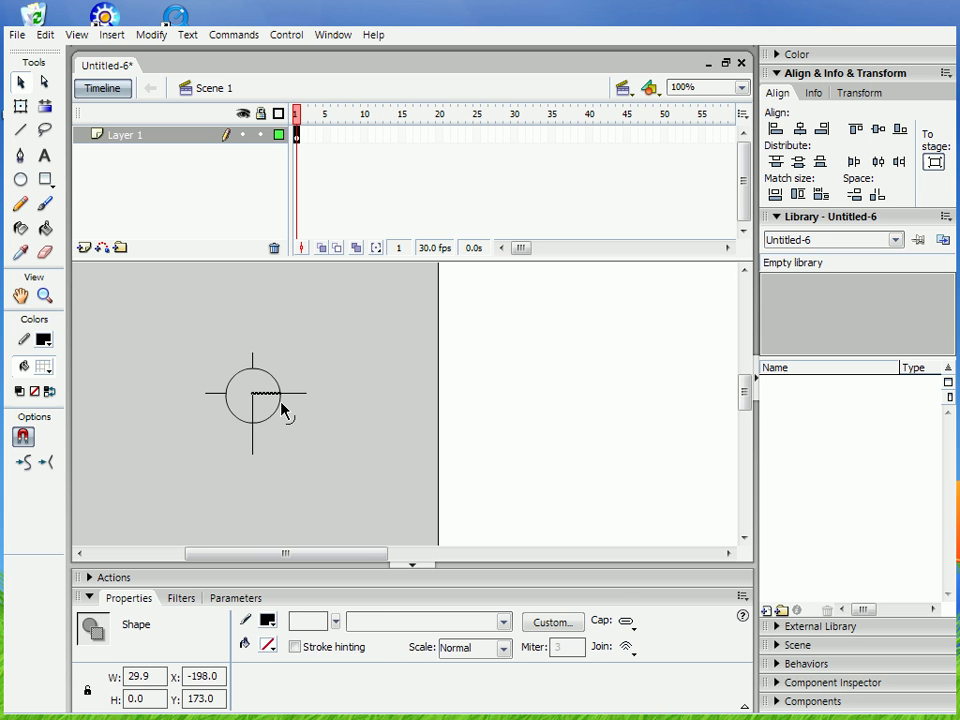
{"action": "key", "text": "Delete"}
{"action": "left_click", "coordinate": [254, 408]}
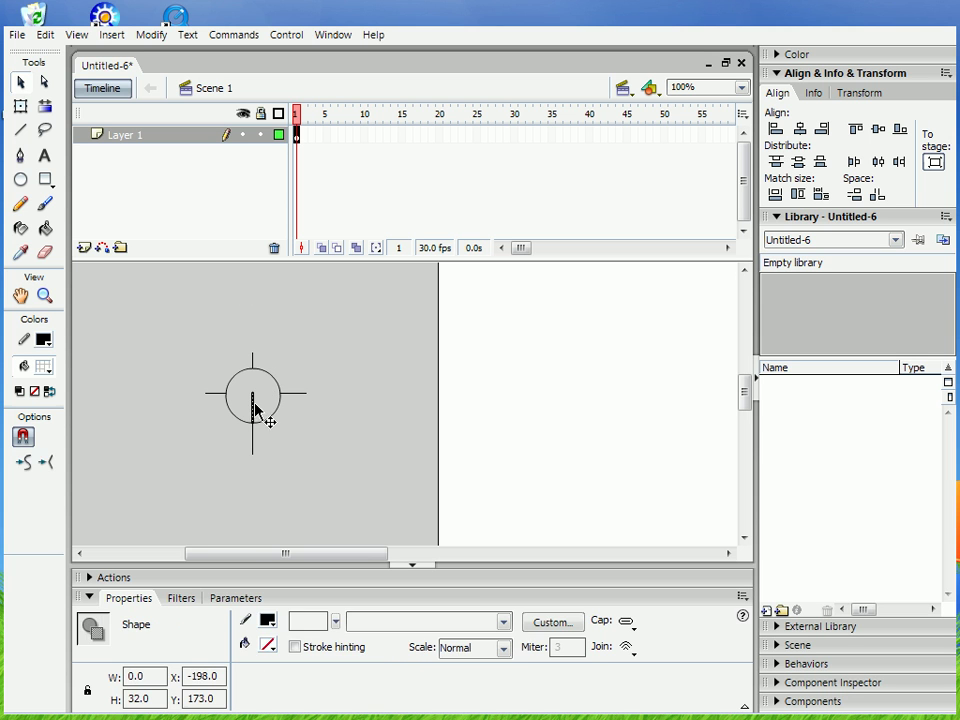
{"action": "key", "text": "Delete"}
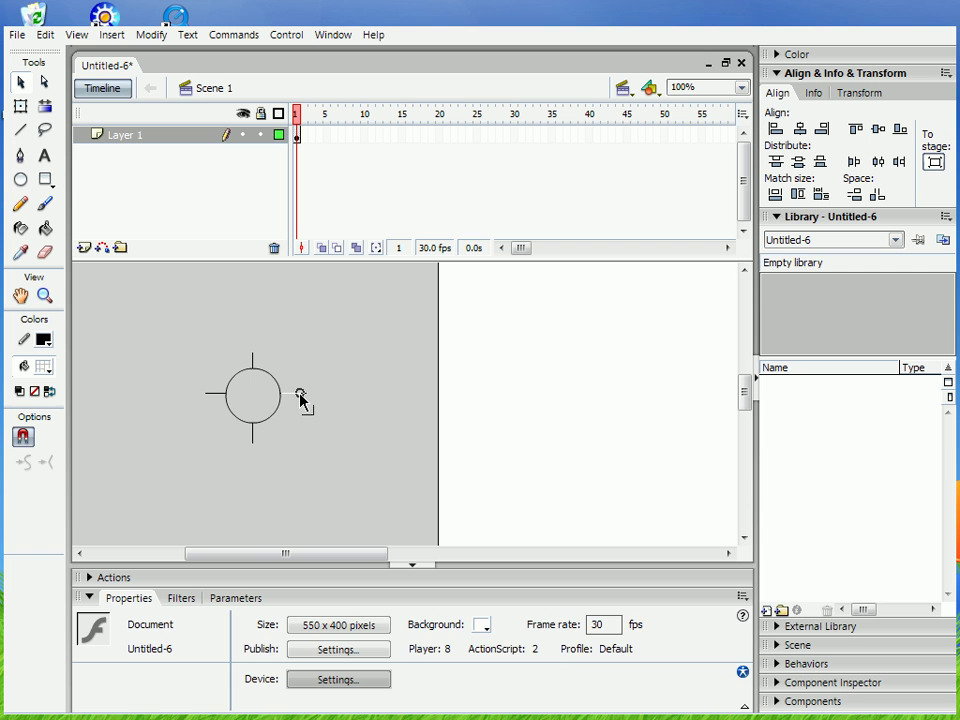
Step: Select the circle with its crosshair lines and centre it horizontally and vertically on the stage
{"action": "double_click", "coordinate": [262, 405]}
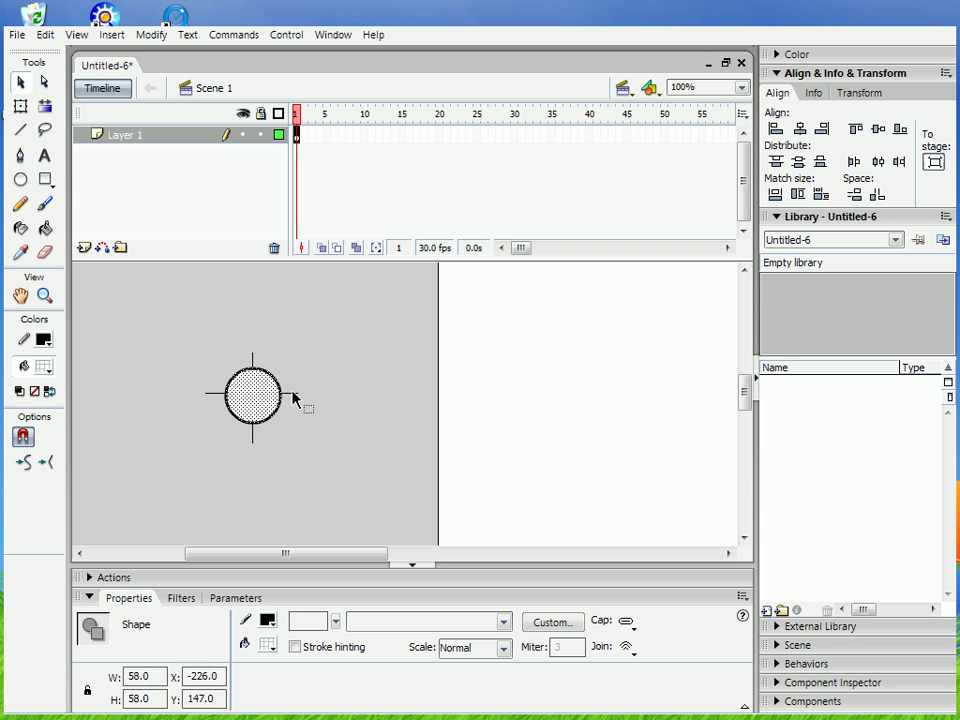
{"action": "left_click_drag", "start_coordinate": [182, 336], "coordinate": [350, 478]}
{"action": "left_click_drag", "start_coordinate": [341, 559], "coordinate": [357, 561]}
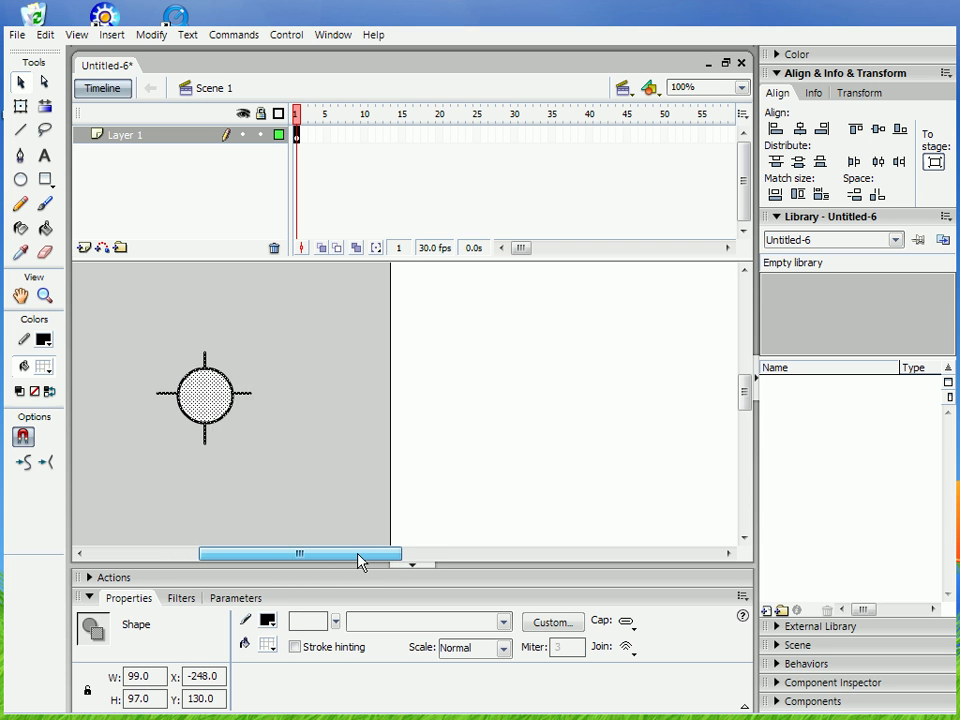
{"action": "left_click", "coordinate": [800, 130]}
{"action": "left_click", "coordinate": [878, 129]}
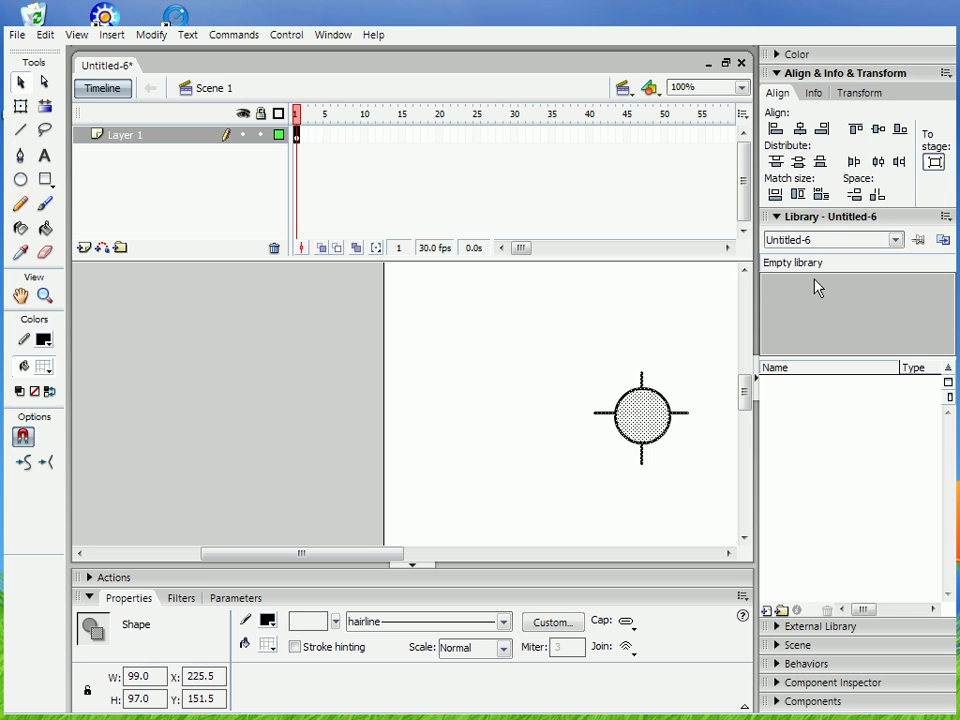
{"action": "left_click_drag", "start_coordinate": [390, 550], "coordinate": [450, 548]}
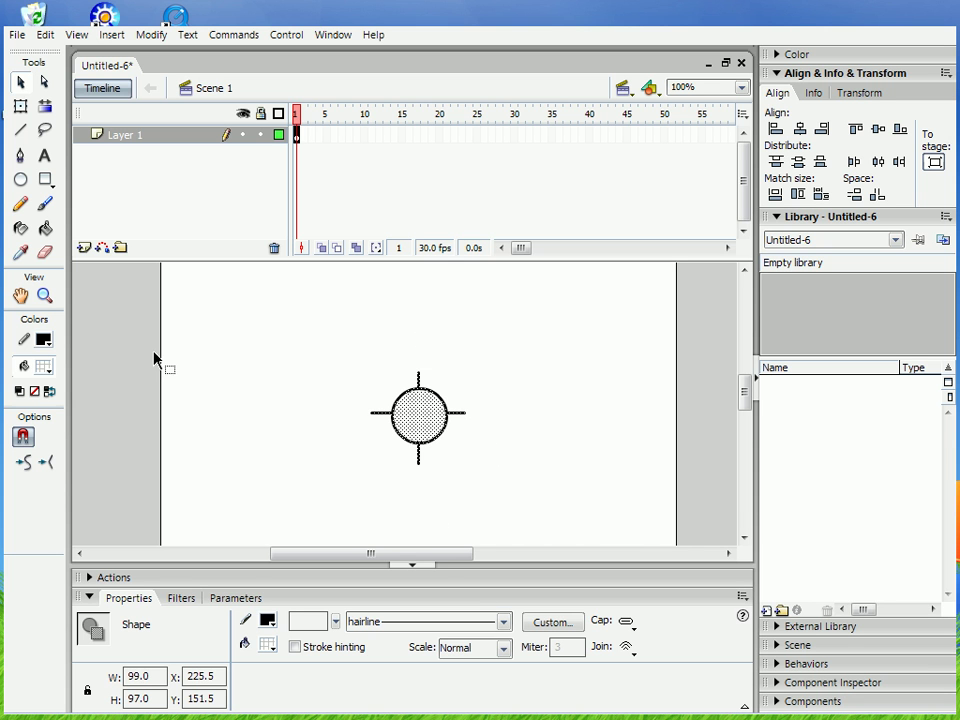
Step: Select frame 1's contents, try the Paint Bucket, then select the stage-sized rectangle
{"action": "left_click", "coordinate": [115, 352]}
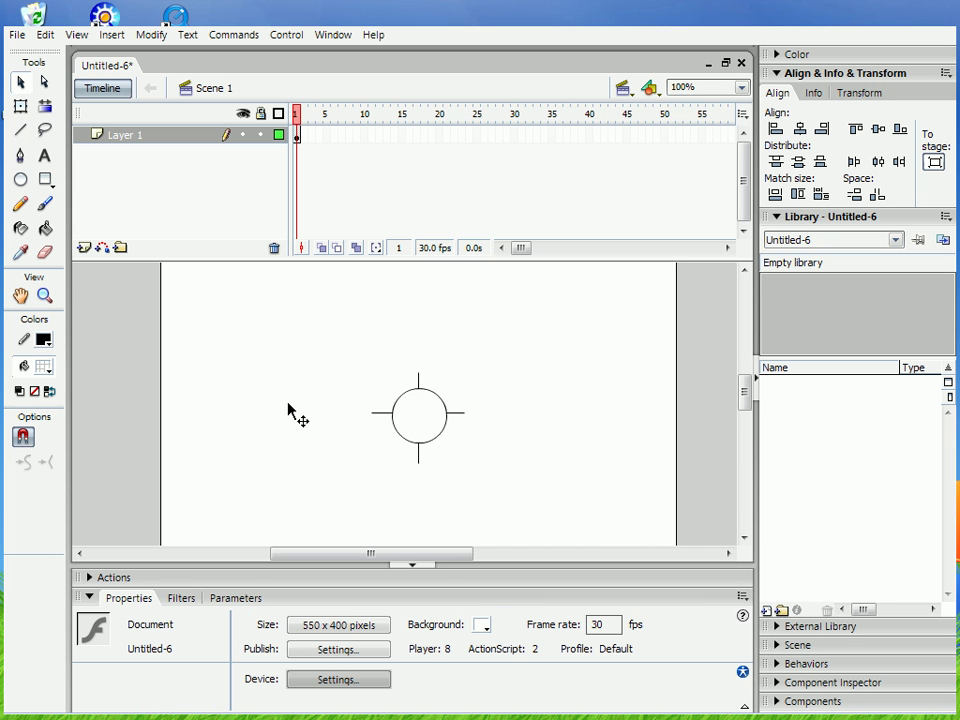
{"action": "scroll", "coordinate": [294, 414], "scroll_direction": "up", "scroll_amount": 3}
{"action": "left_click", "coordinate": [297, 135]}
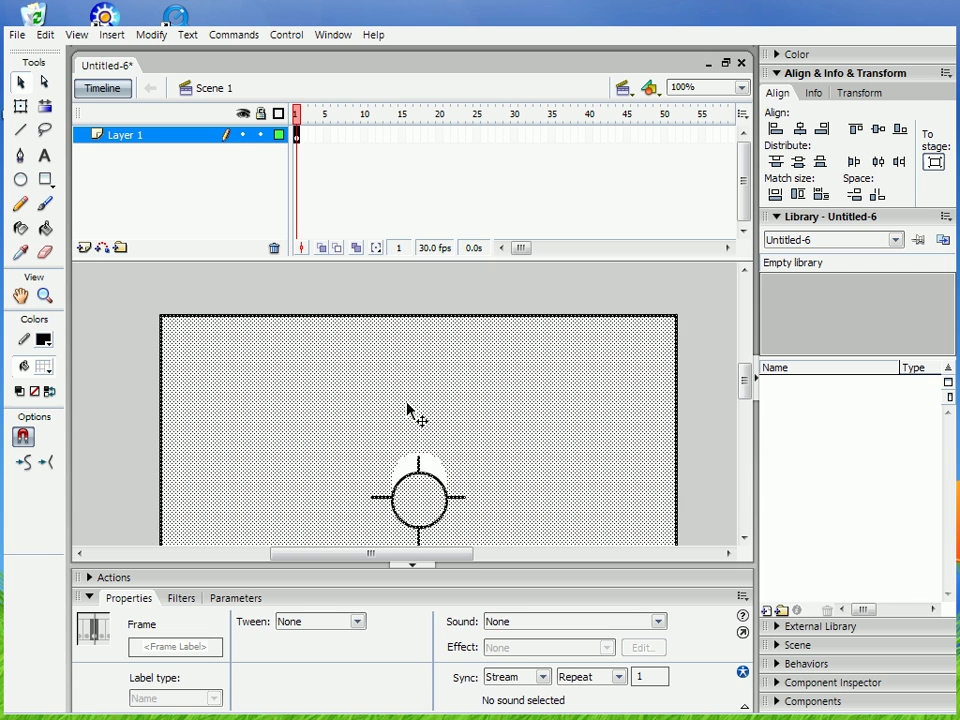
{"action": "left_click", "coordinate": [437, 468]}
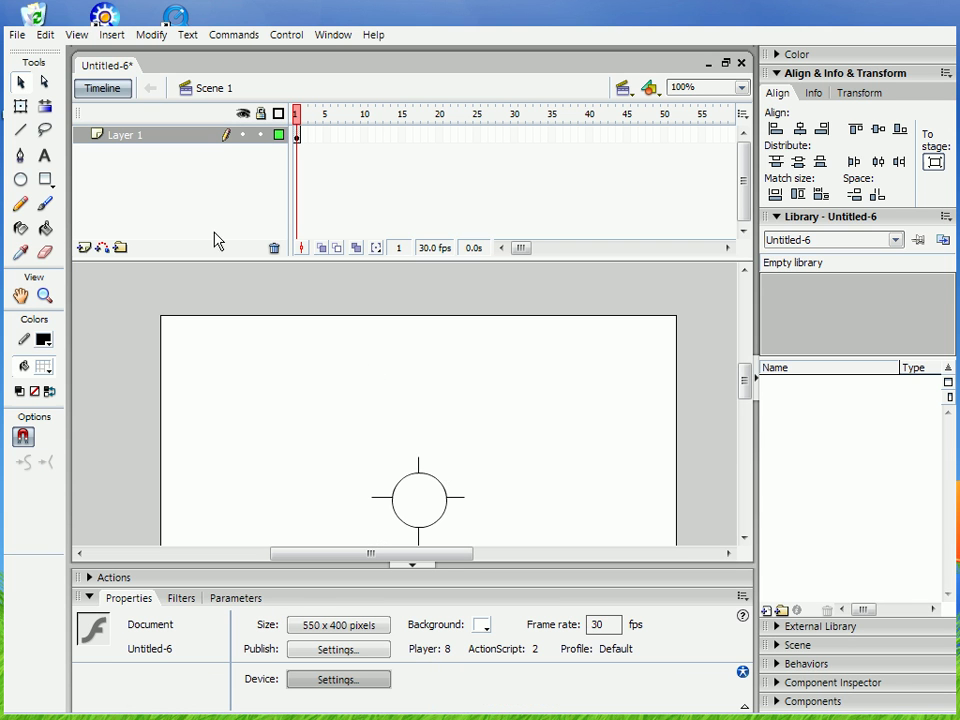
{"action": "left_click", "coordinate": [46, 228]}
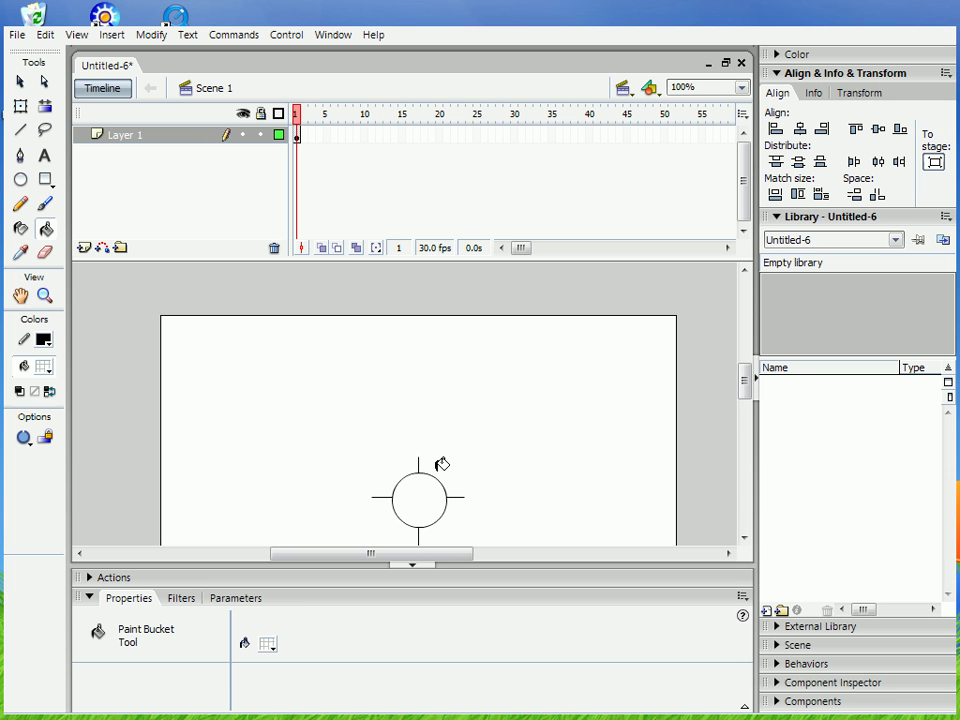
{"action": "left_click", "coordinate": [19, 81]}
{"action": "left_click", "coordinate": [356, 430]}
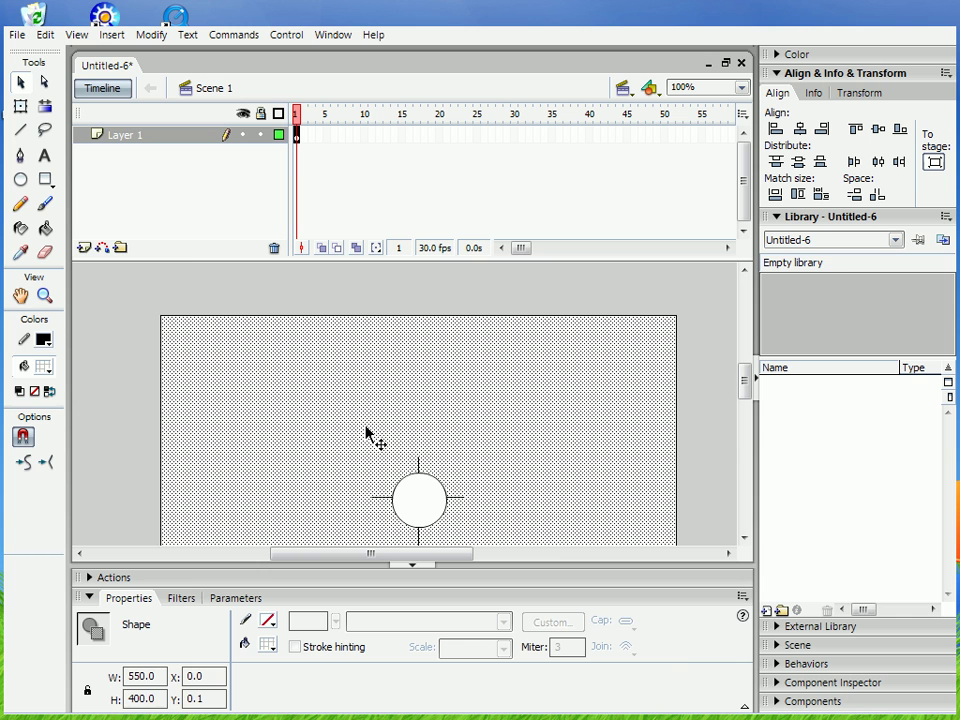
Step: Select all of frame 1 and convert it with F8 into a Movie clip named vcam
{"action": "left_click", "coordinate": [298, 136]}
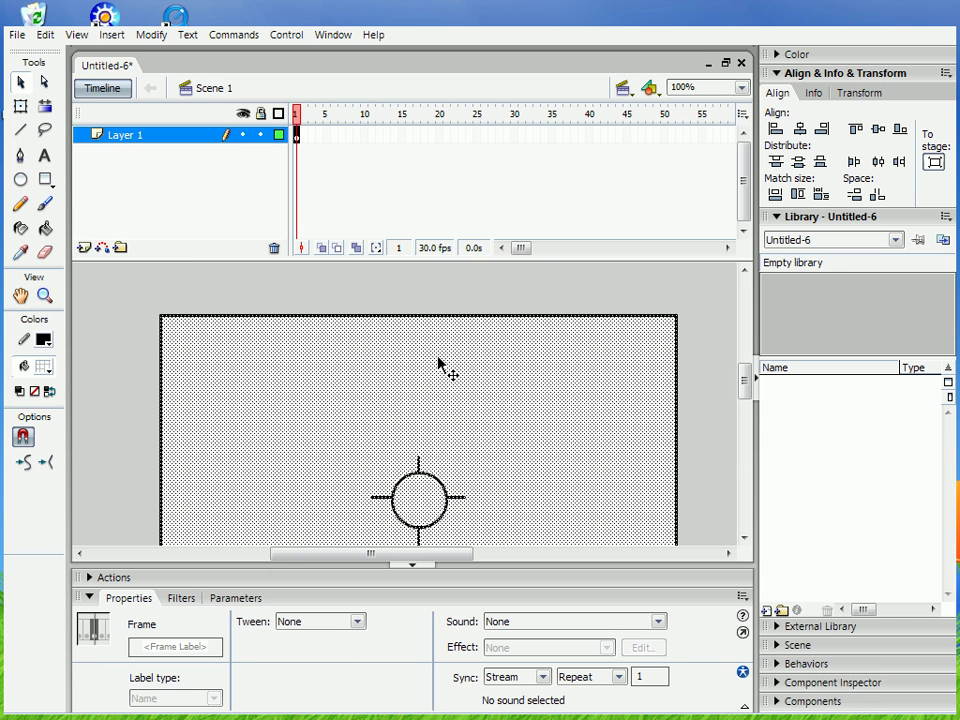
{"action": "key", "text": "F8"}
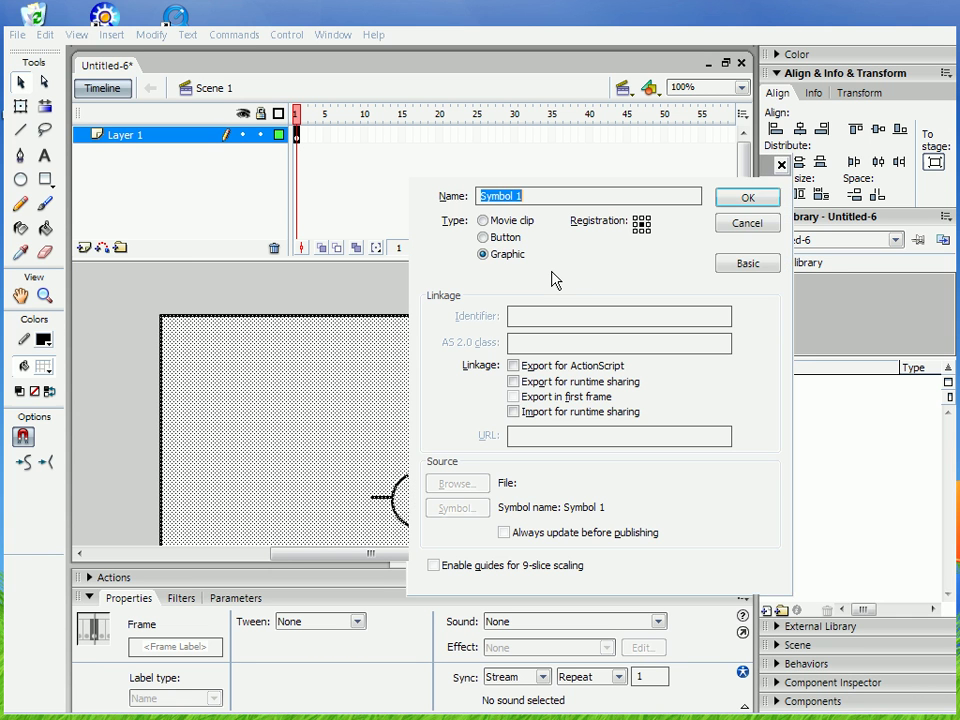
{"action": "left_click", "coordinate": [527, 221]}
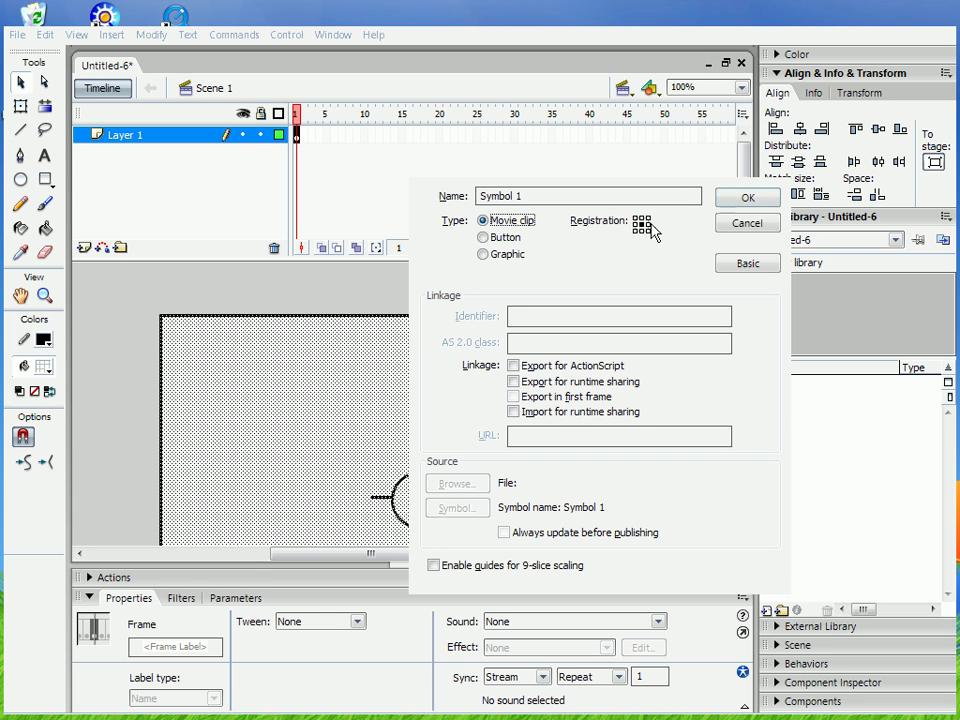
{"action": "left_click_drag", "start_coordinate": [662, 199], "coordinate": [470, 198]}
{"action": "type", "text": "vcam"}
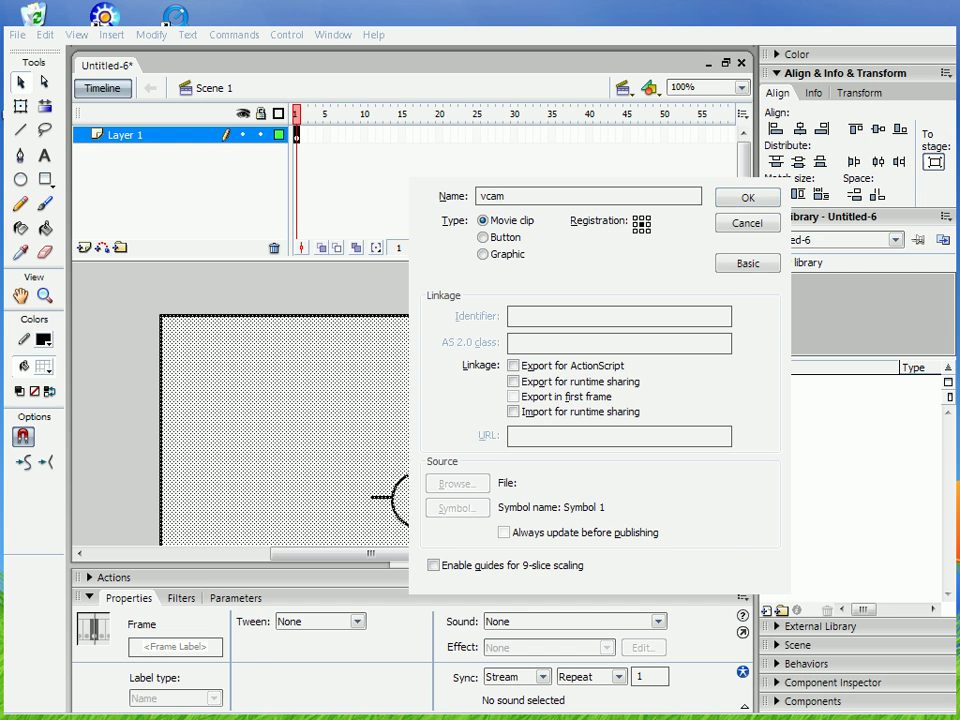
{"action": "key", "text": "Return"}
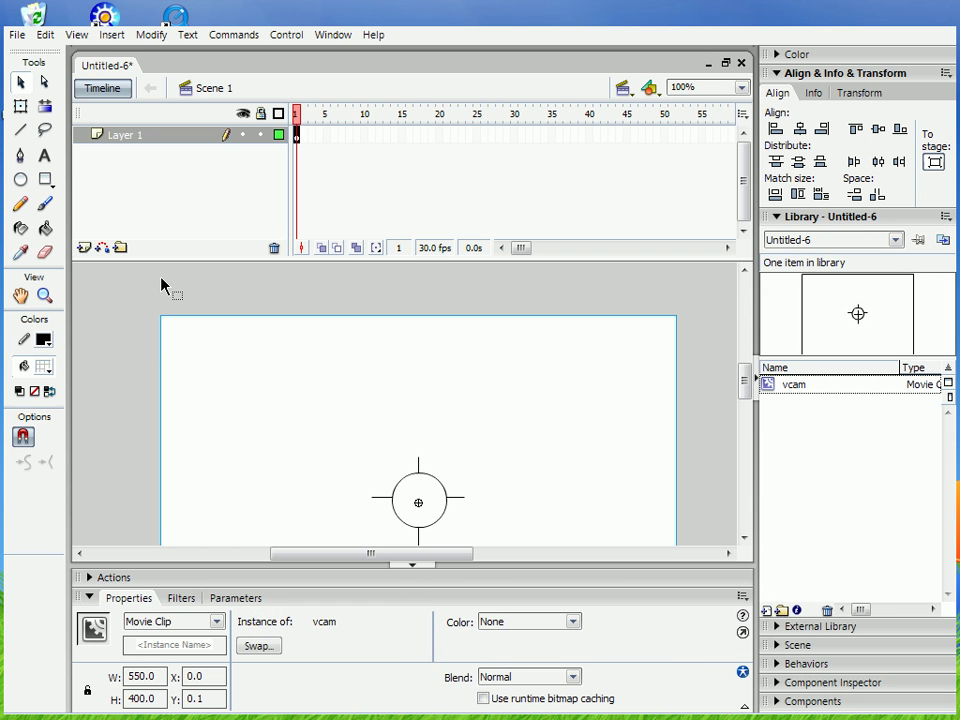
Step: Inside vcam, convert its drawing into the graphic symbol Symbol 1
{"action": "double_click", "coordinate": [257, 456]}
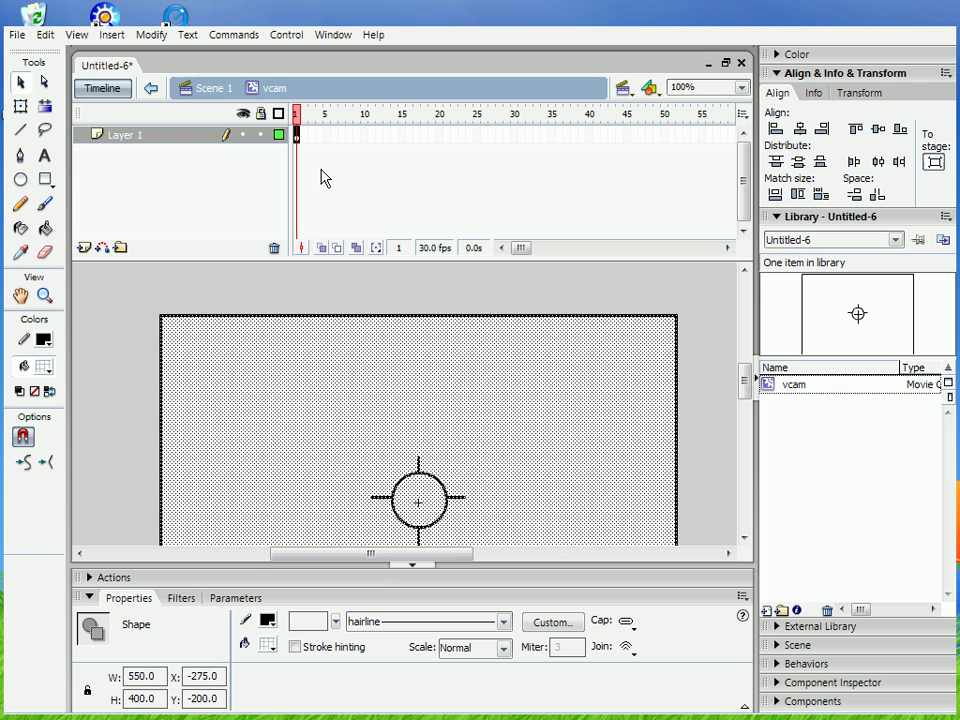
{"action": "key", "text": "F8"}
{"action": "left_click", "coordinate": [484, 254]}
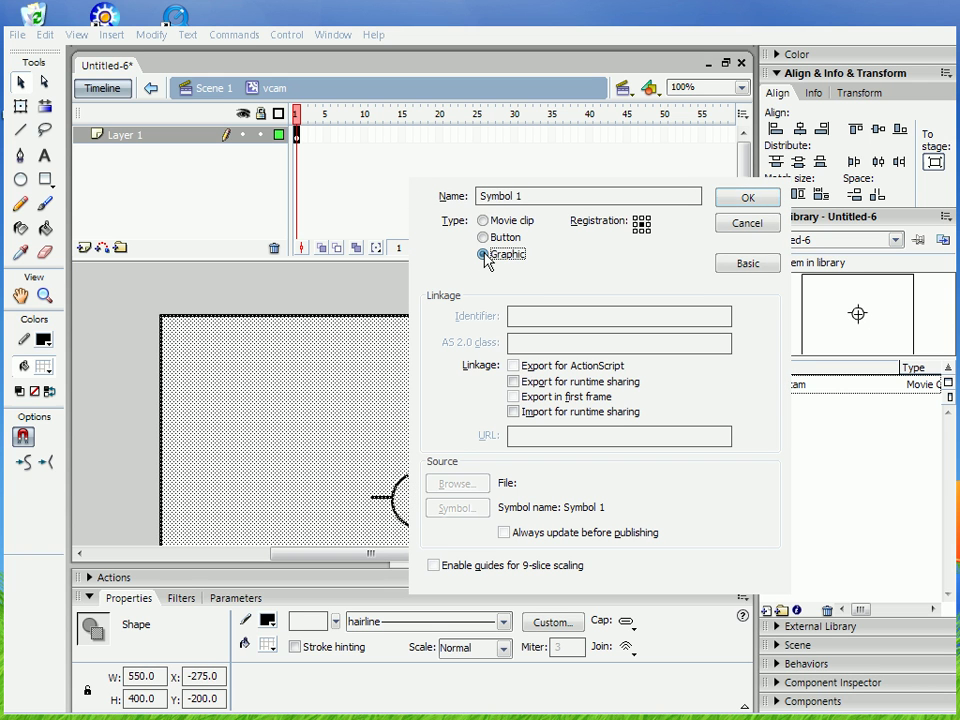
{"action": "left_click", "coordinate": [757, 202]}
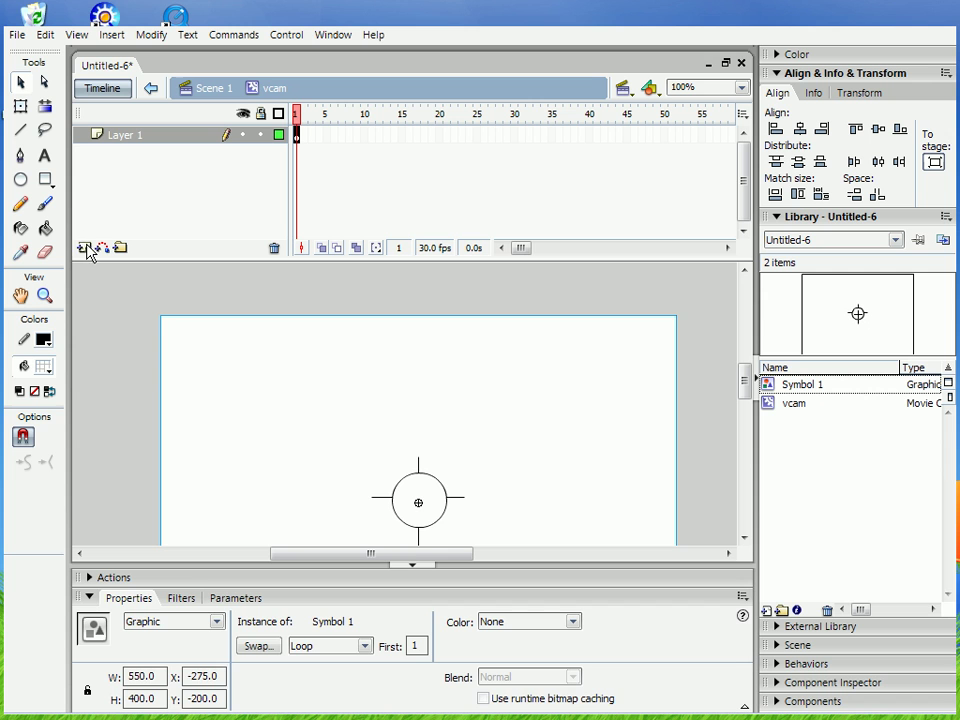
{"action": "left_click", "coordinate": [221, 336]}
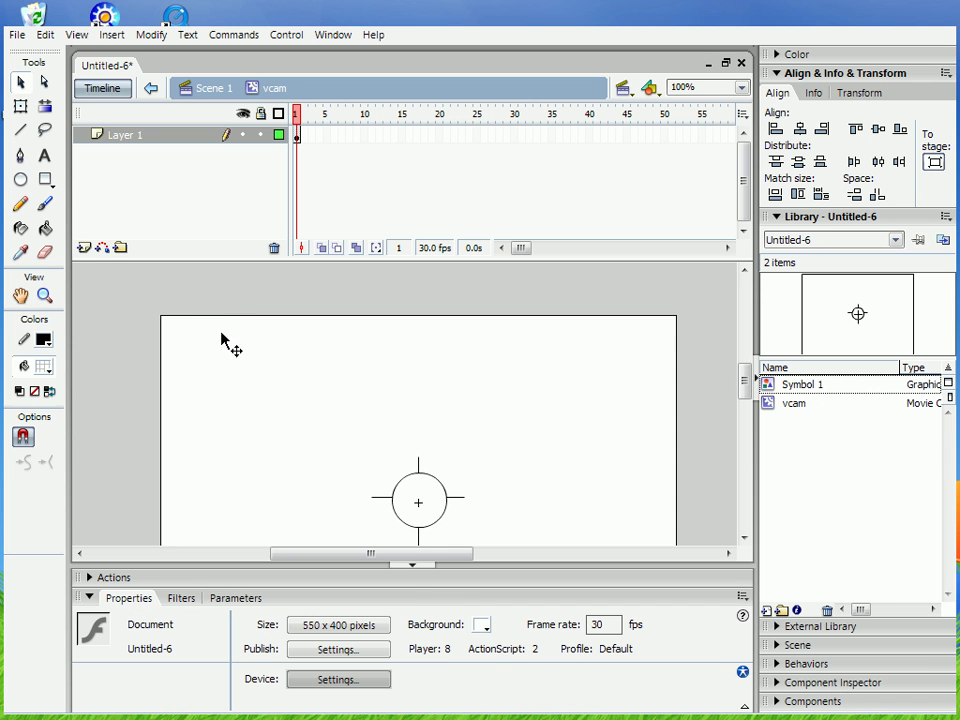
Step: Add a new layer above Layer 1 and rename it actions
{"action": "left_click", "coordinate": [84, 250]}
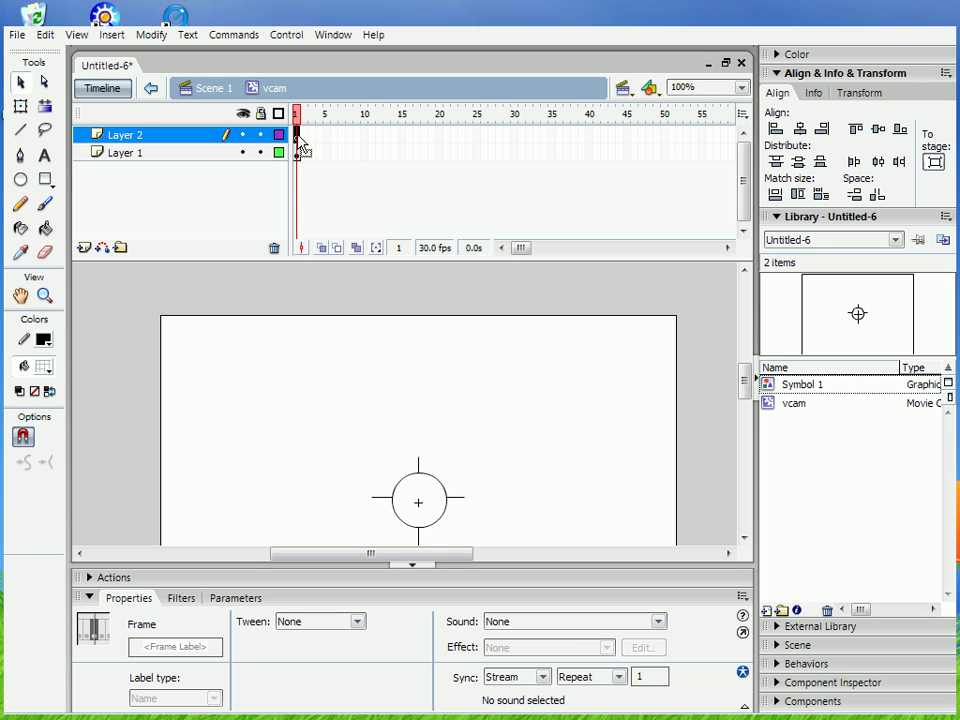
{"action": "double_click", "coordinate": [148, 140]}
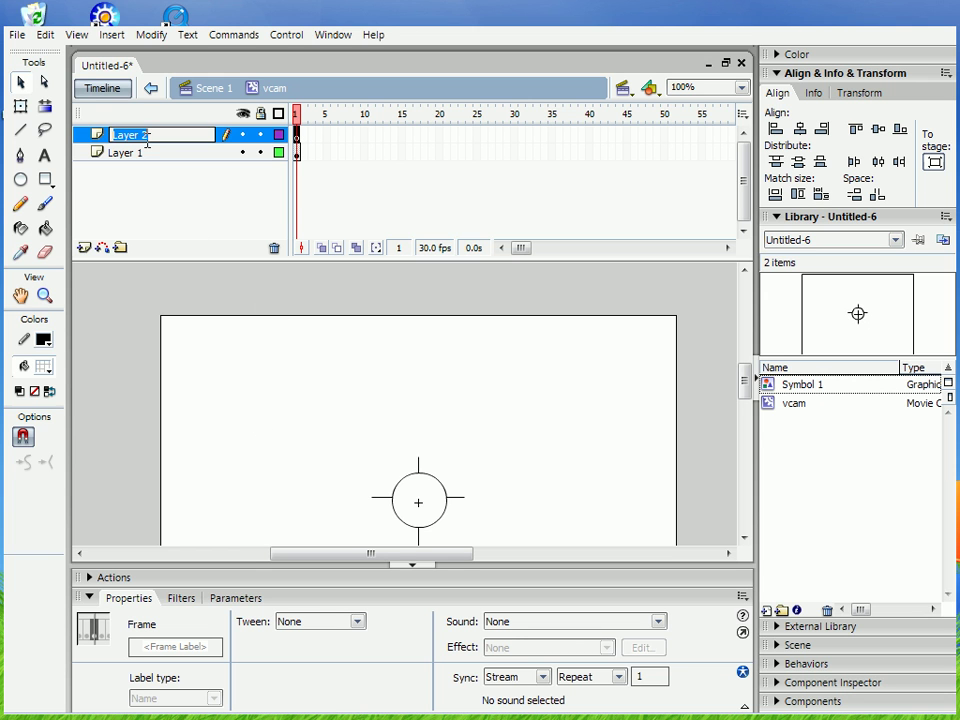
{"action": "type", "text": "actions"}
{"action": "key", "text": "Return"}
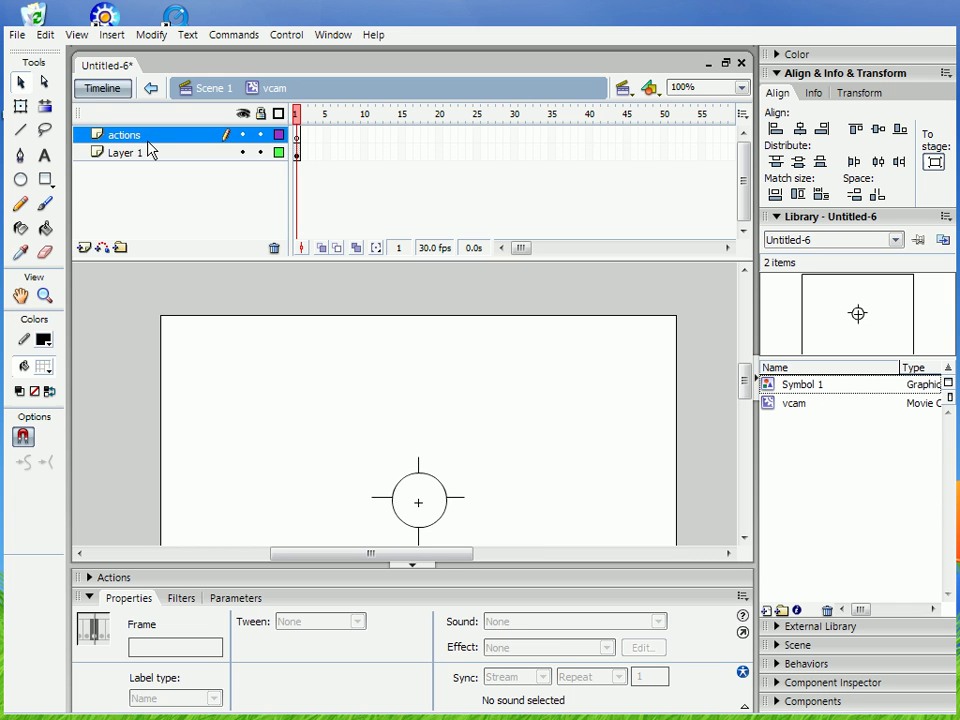
Step: Paste the camera script into frame 1 of the actions layer, review it, and hide the Actions panel
{"action": "left_click", "coordinate": [302, 141]}
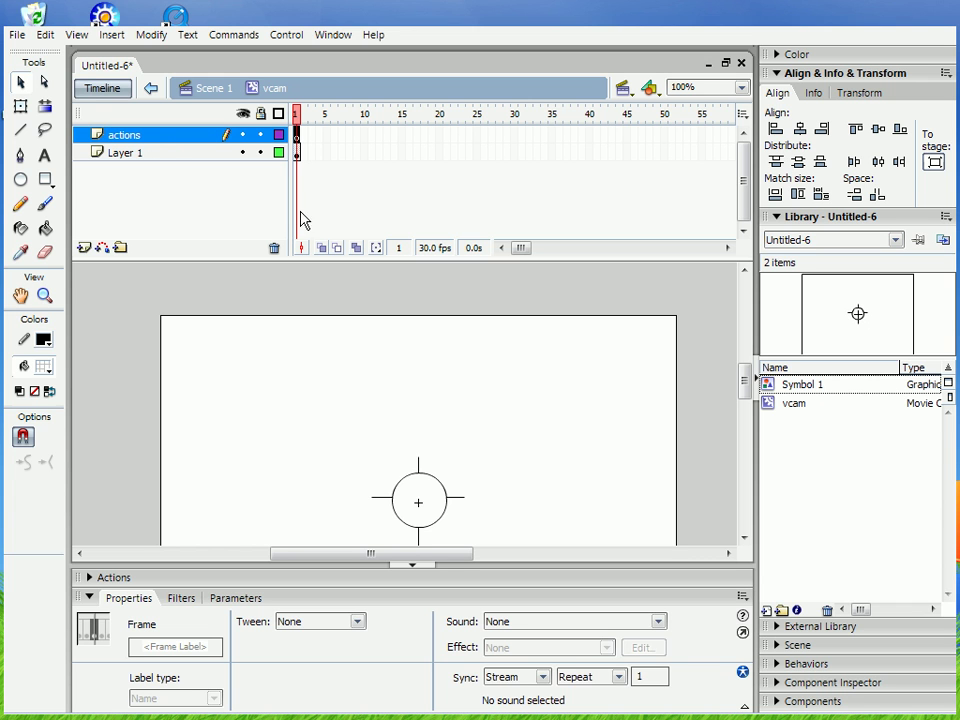
{"action": "left_click", "coordinate": [205, 580]}
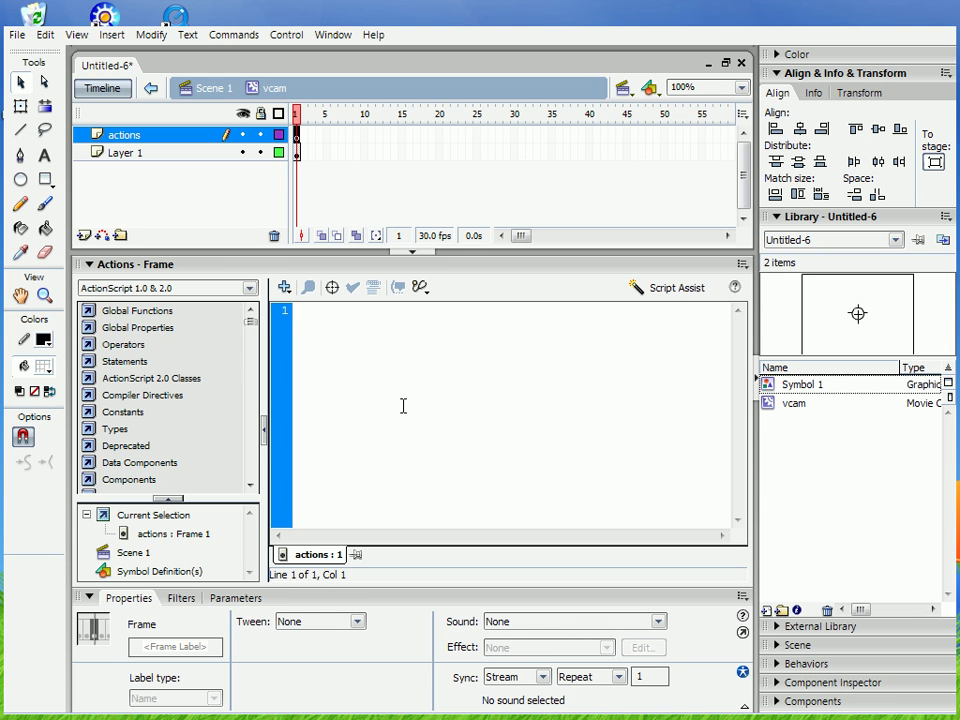
{"action": "key", "text": "ctrl+v"}
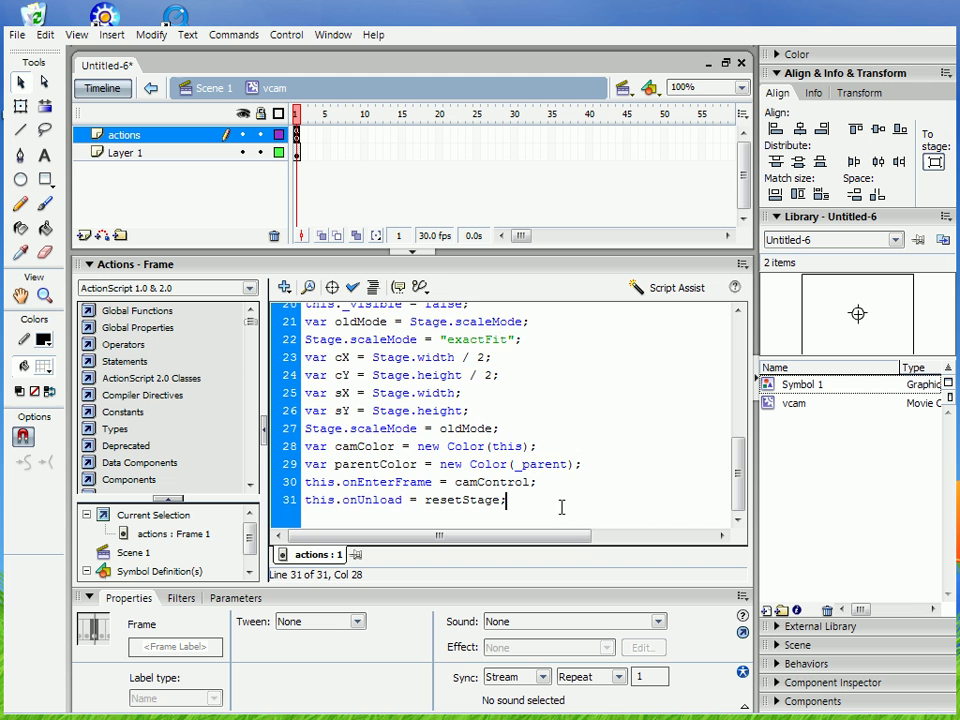
{"action": "scroll", "coordinate": [565, 506], "scroll_direction": "up", "scroll_amount": 6}
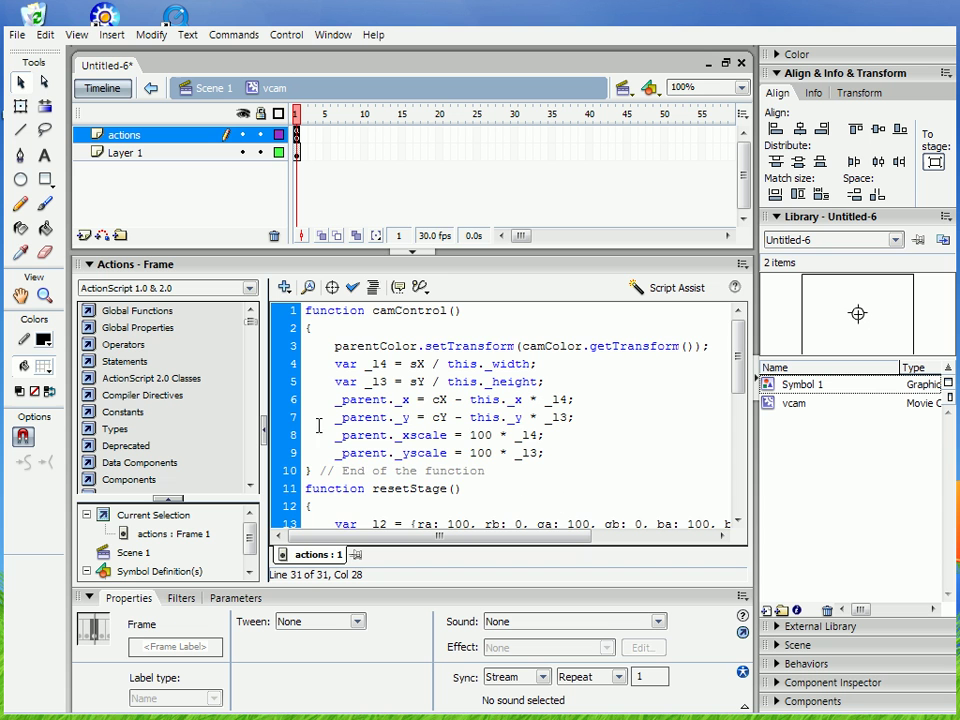
{"action": "scroll", "coordinate": [407, 409], "scroll_direction": "down", "scroll_amount": 6}
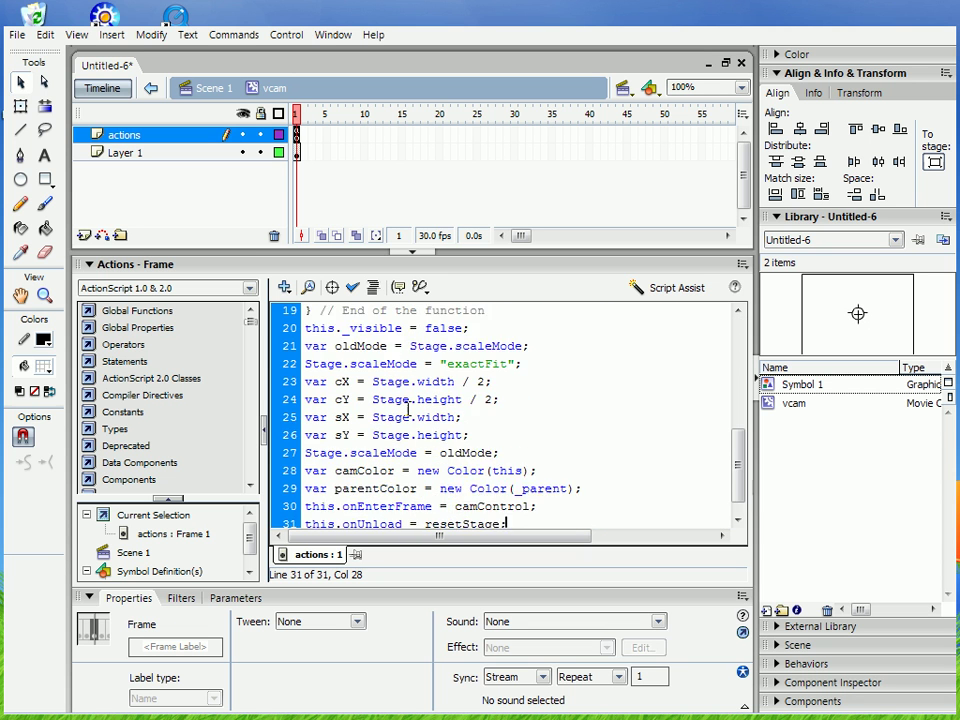
{"action": "left_click", "coordinate": [424, 265]}
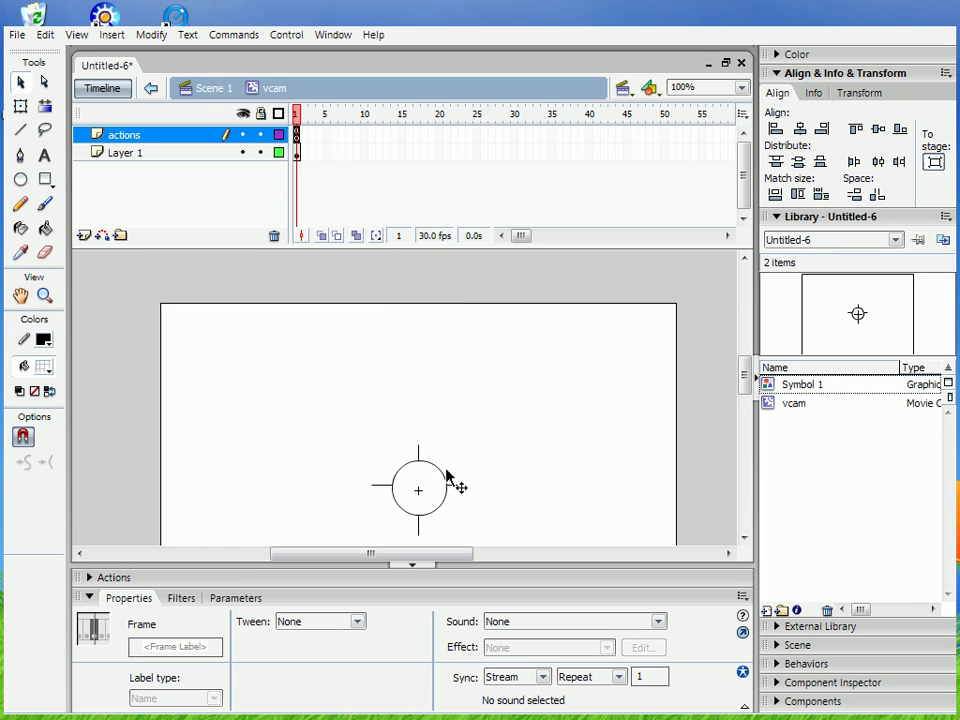
Step: Return to Scene 1 and add a new layer beneath Layer 1
{"action": "left_click", "coordinate": [180, 289]}
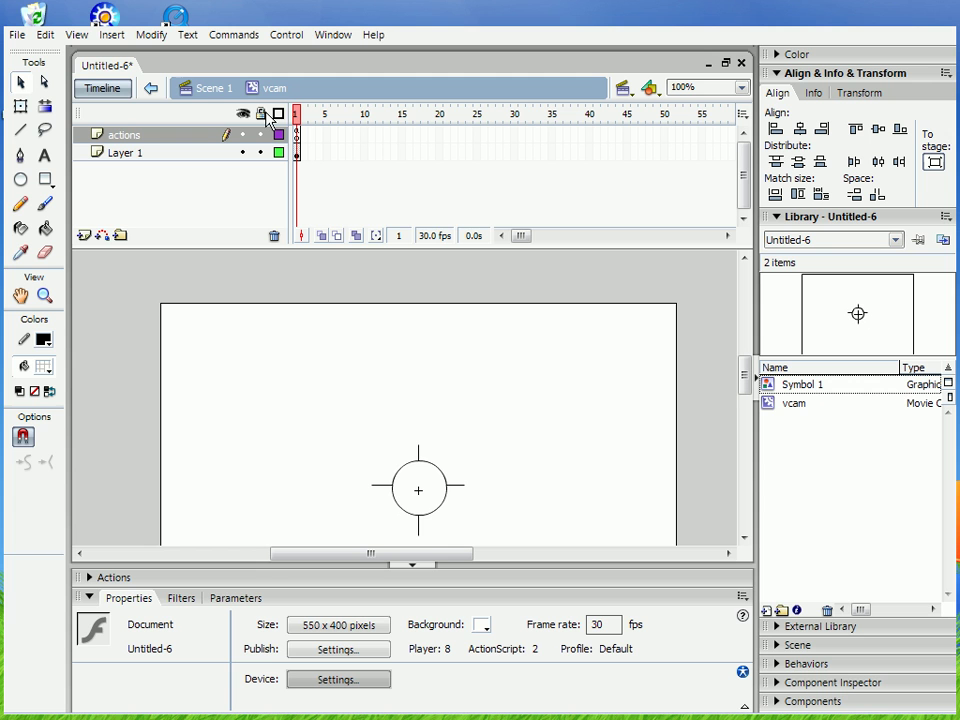
{"action": "left_click", "coordinate": [212, 90]}
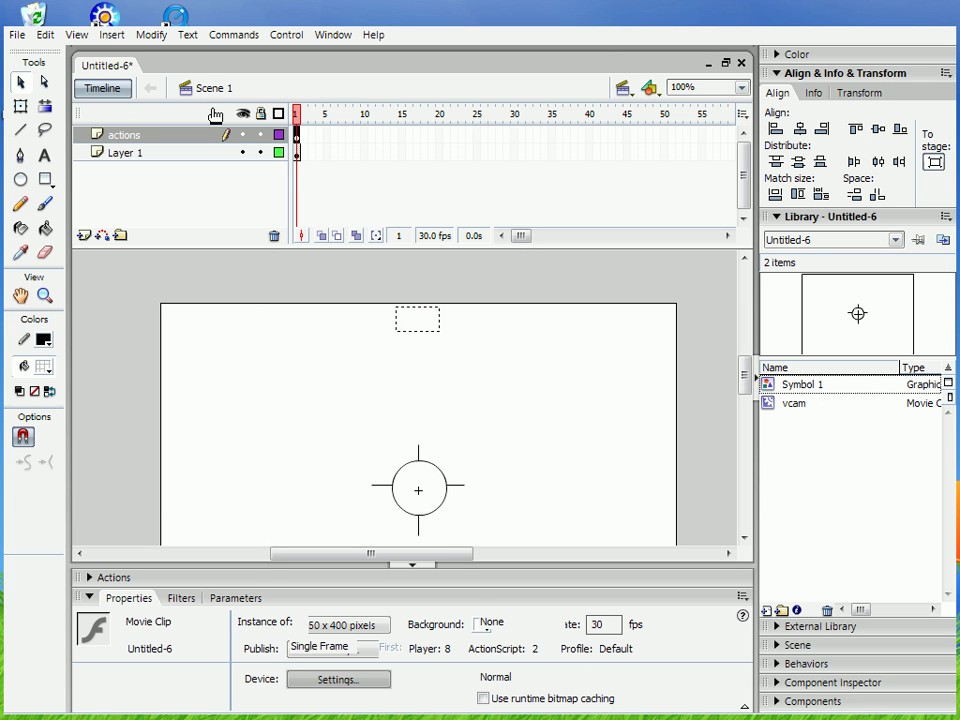
{"action": "left_click", "coordinate": [279, 386]}
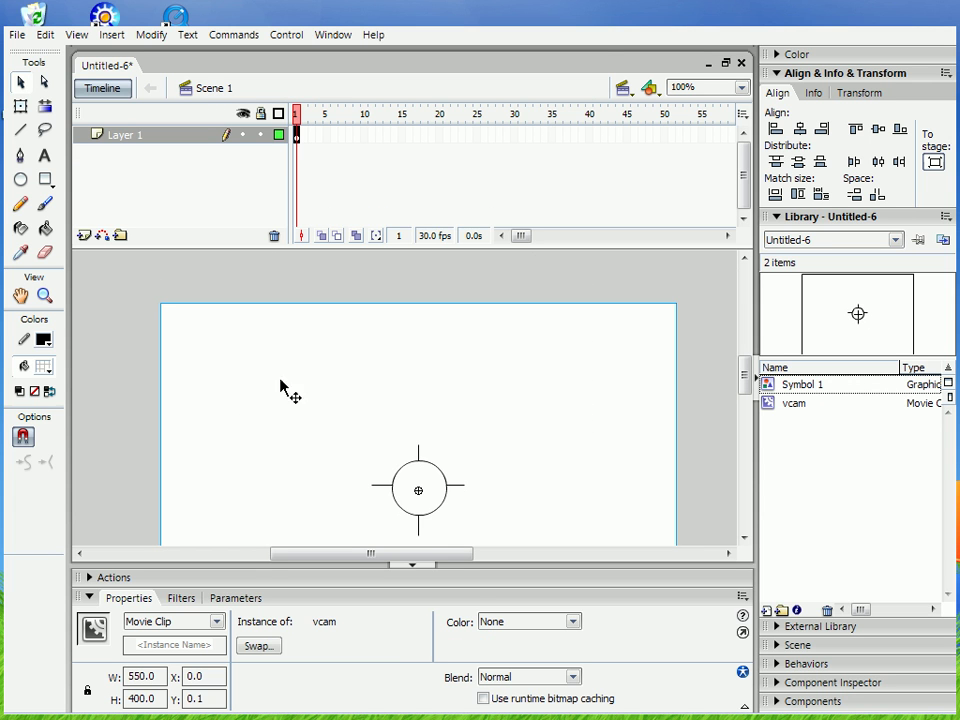
{"action": "left_click", "coordinate": [84, 235]}
{"action": "left_click_drag", "start_coordinate": [137, 142], "coordinate": [135, 160]}
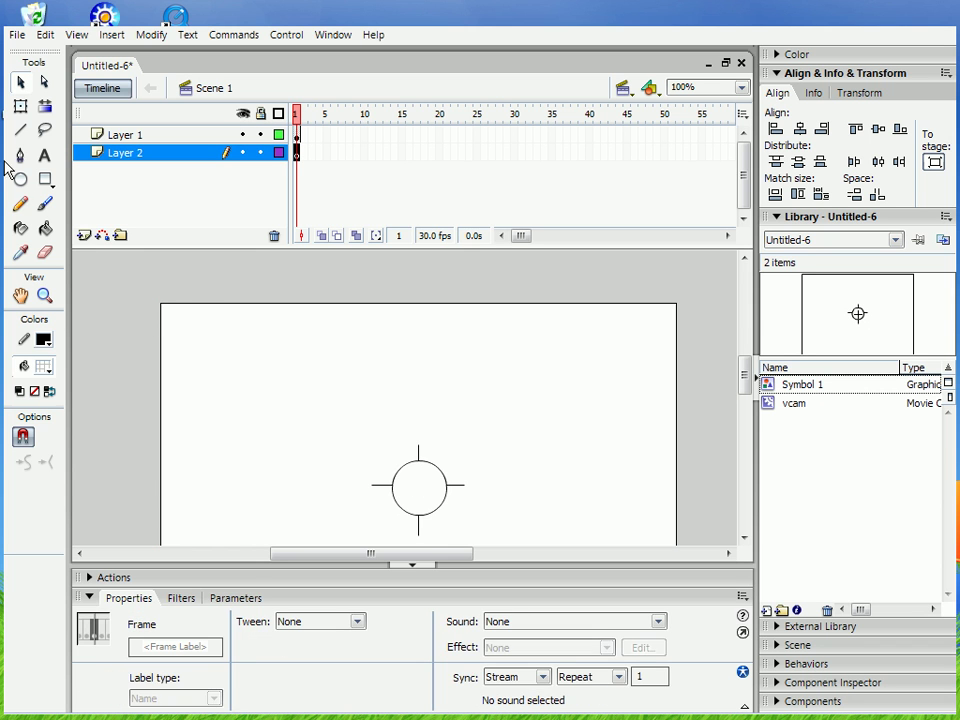
Step: Draw a rectangle filled with dark blue #003399 around the camera's centre
{"action": "left_click", "coordinate": [45, 179]}
{"action": "left_click", "coordinate": [44, 367]}
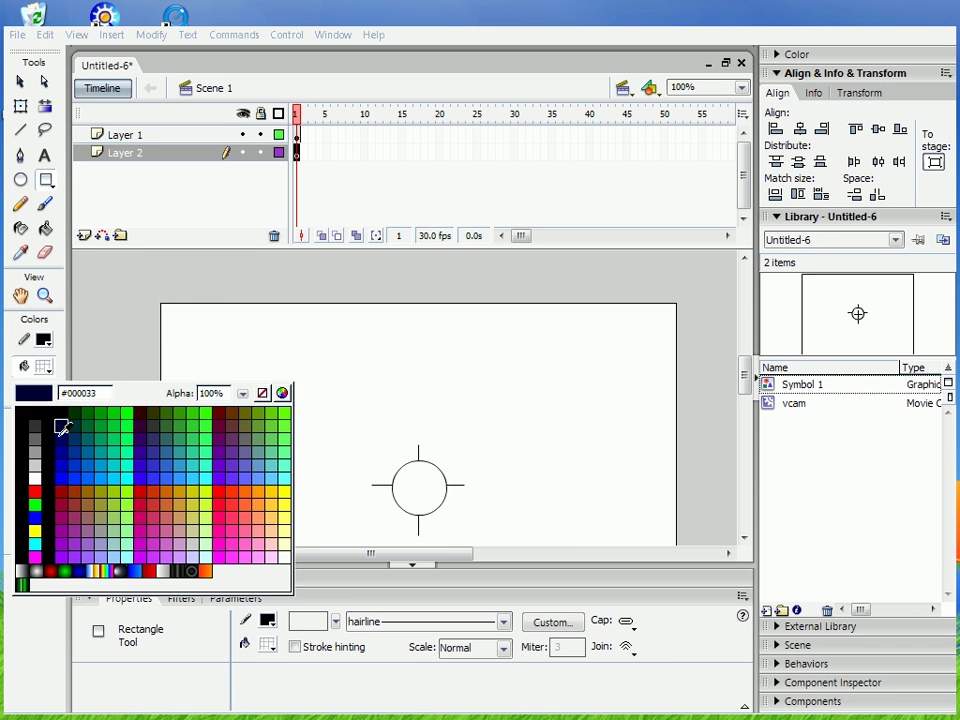
{"action": "left_click", "coordinate": [76, 452]}
{"action": "left_click_drag", "start_coordinate": [318, 398], "coordinate": [513, 522]}
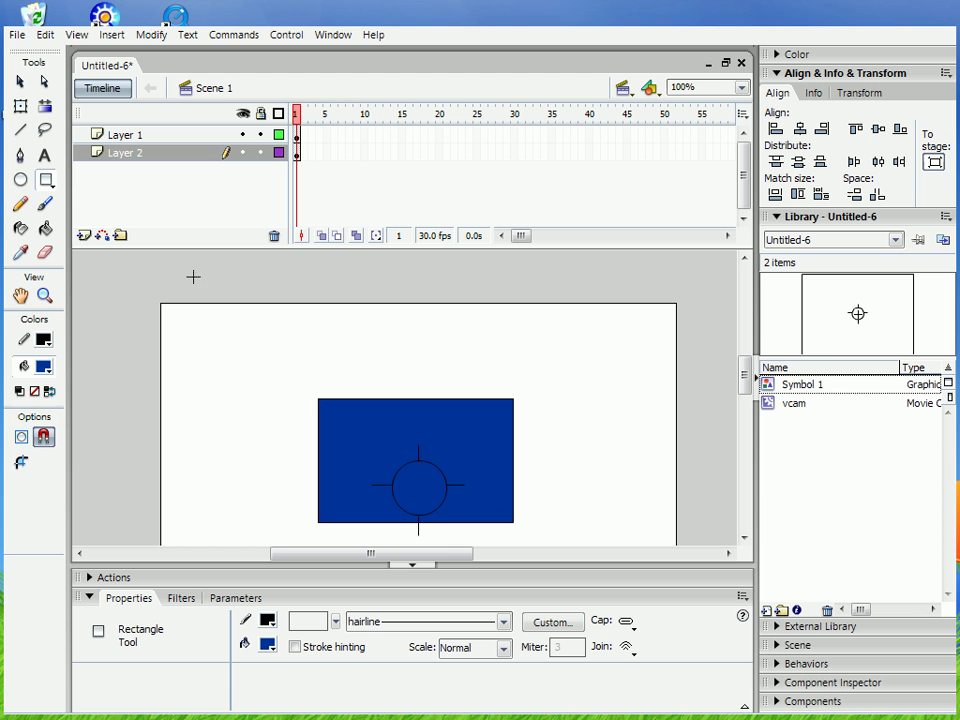
{"action": "left_click", "coordinate": [21, 83]}
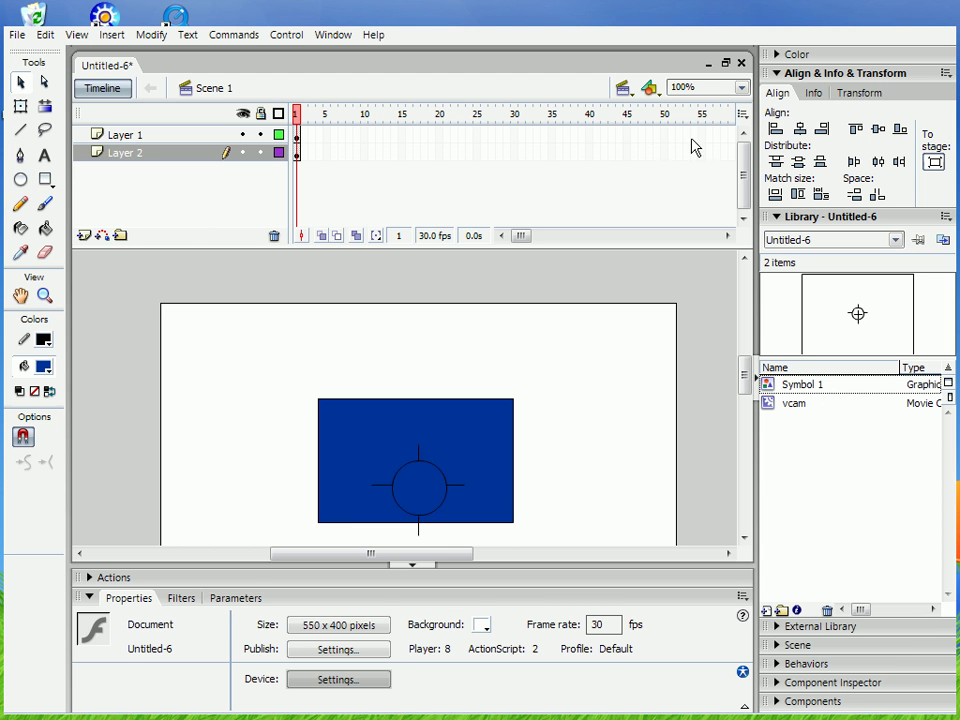
Step: Add keyframes at frame 55 in both layers and scale the camera down to frame the blue rectangle
{"action": "left_click_drag", "start_coordinate": [701, 135], "coordinate": [703, 160]}
{"action": "key", "text": "F6"}
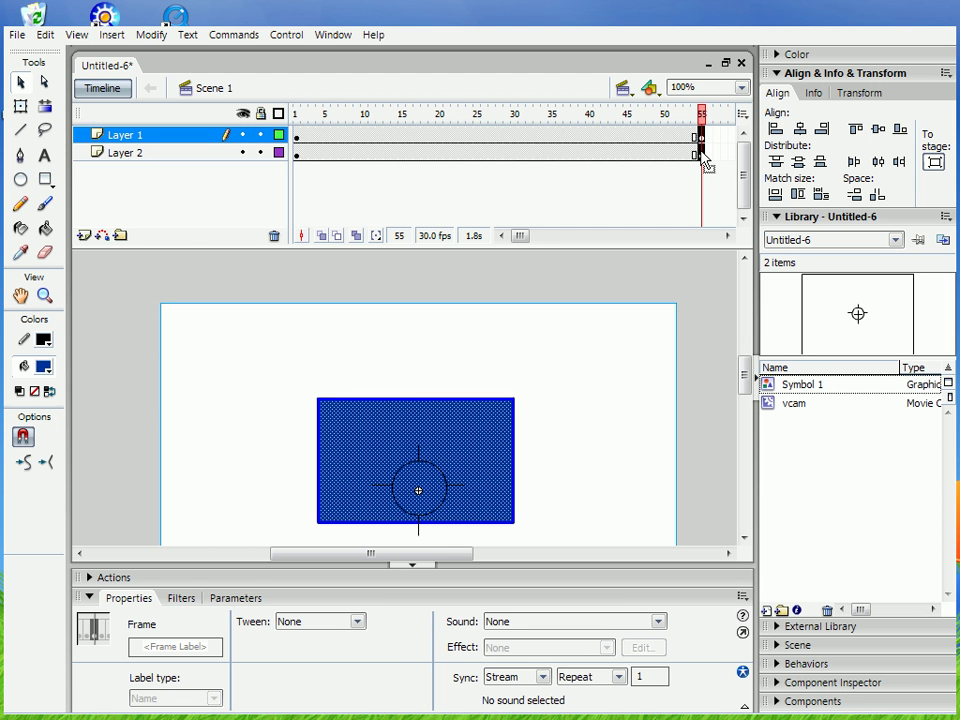
{"action": "key", "text": "ctrl+shift+a"}
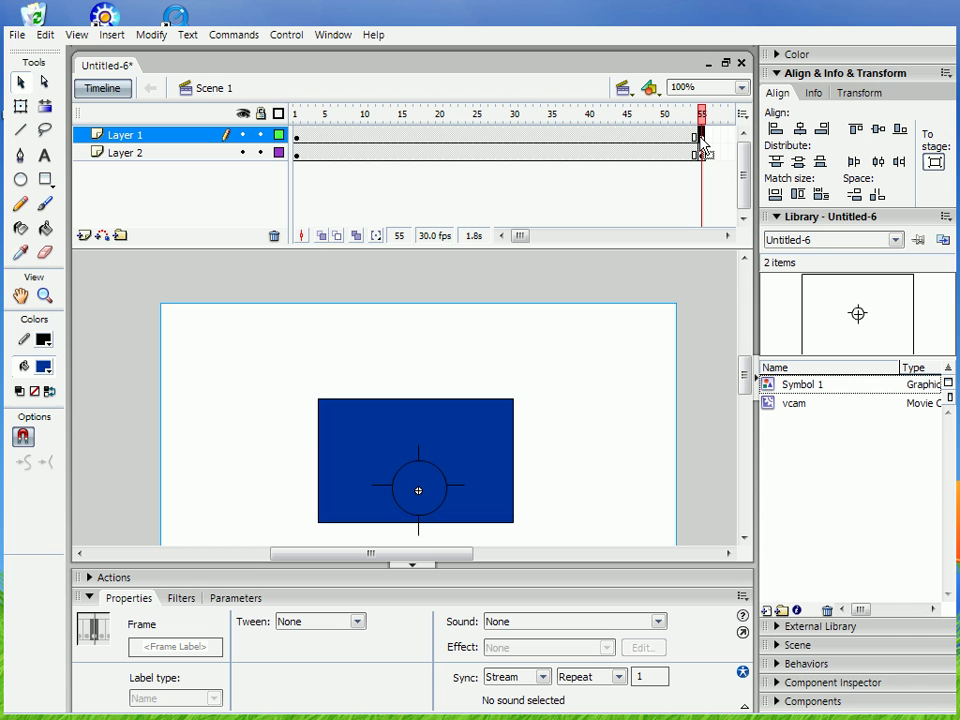
{"action": "left_click", "coordinate": [503, 333]}
{"action": "key", "text": "q"}
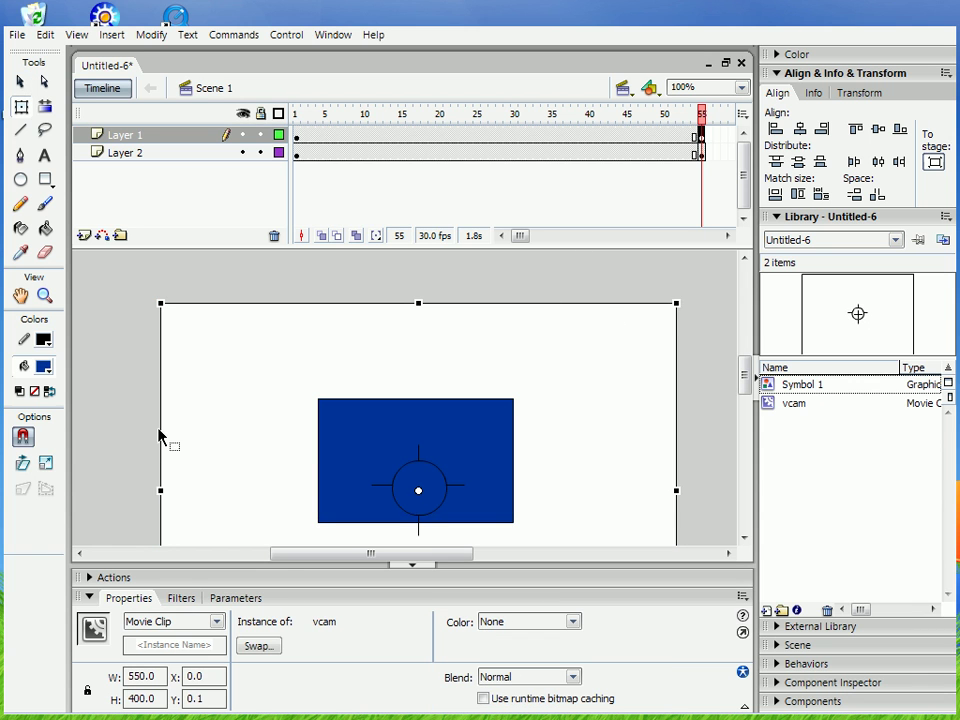
{"action": "left_click", "coordinate": [45, 462]}
{"action": "left_click_drag", "start_coordinate": [160, 304], "coordinate": [348, 440]}
{"action": "left_click_drag", "start_coordinate": [403, 478], "coordinate": [393, 458]}
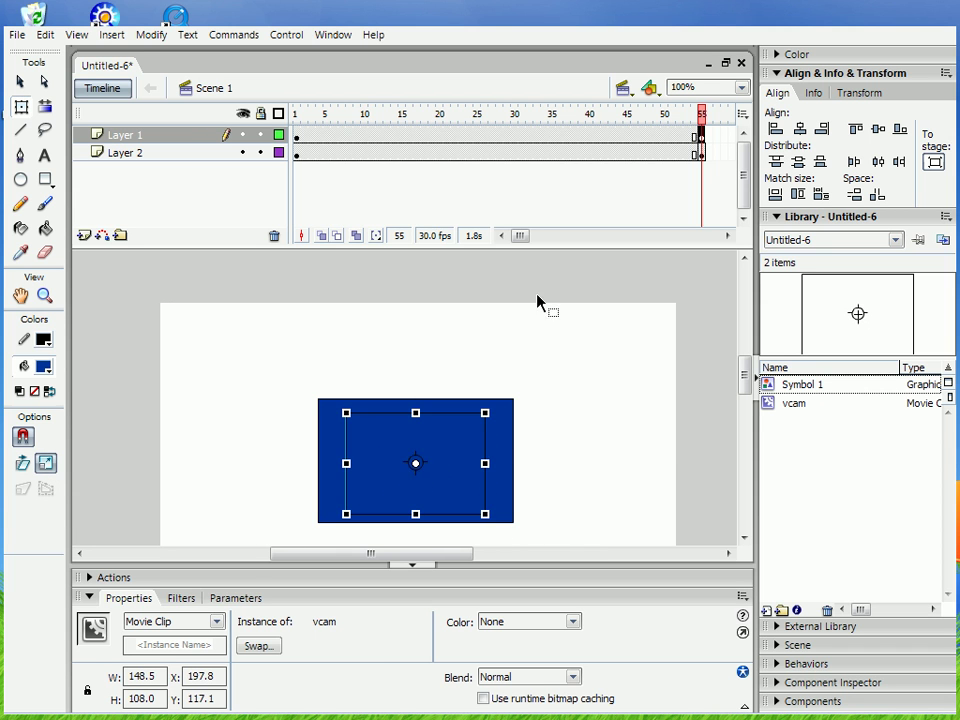
Step: Set the camera tween's easing to 100 and scrub the frames to check the zoom
{"action": "left_click", "coordinate": [529, 137]}
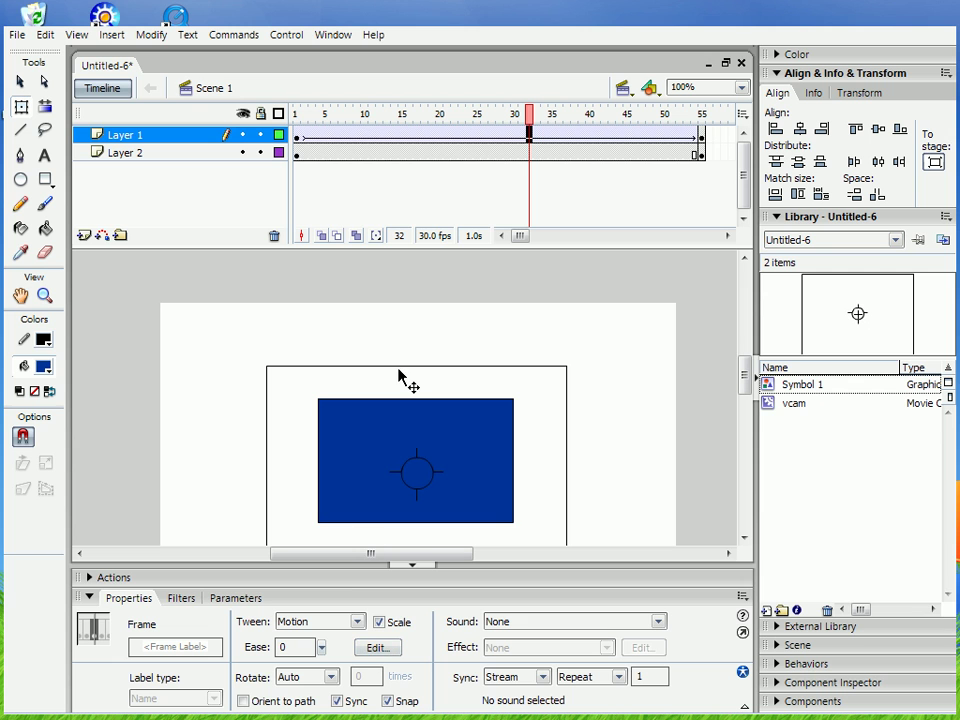
{"action": "left_click_drag", "start_coordinate": [321, 648], "coordinate": [326, 514]}
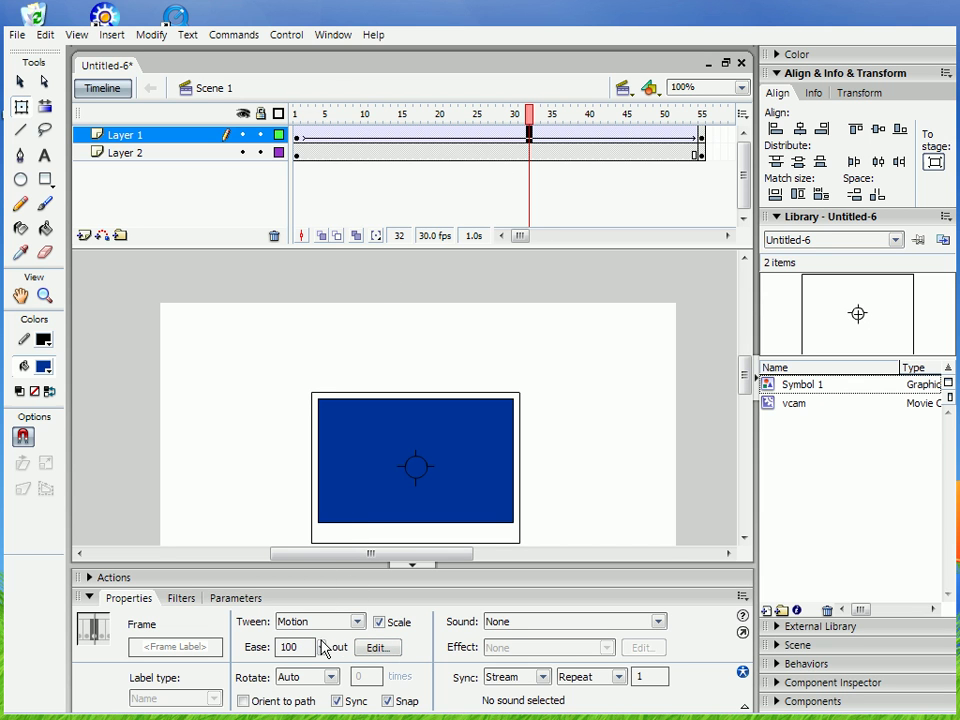
{"action": "left_click_drag", "start_coordinate": [321, 648], "coordinate": [322, 715]}
{"action": "left_click_drag", "start_coordinate": [537, 108], "coordinate": [5, 197]}
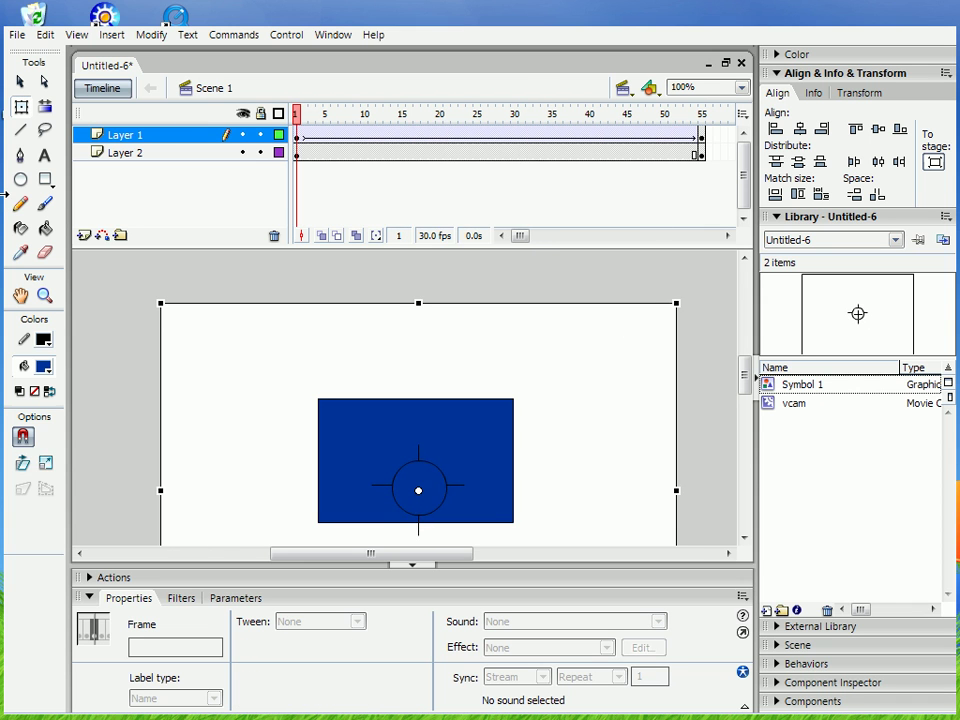
Step: Play the zoom in the timeline, then run and close a test movie
{"action": "key", "text": "Return"}
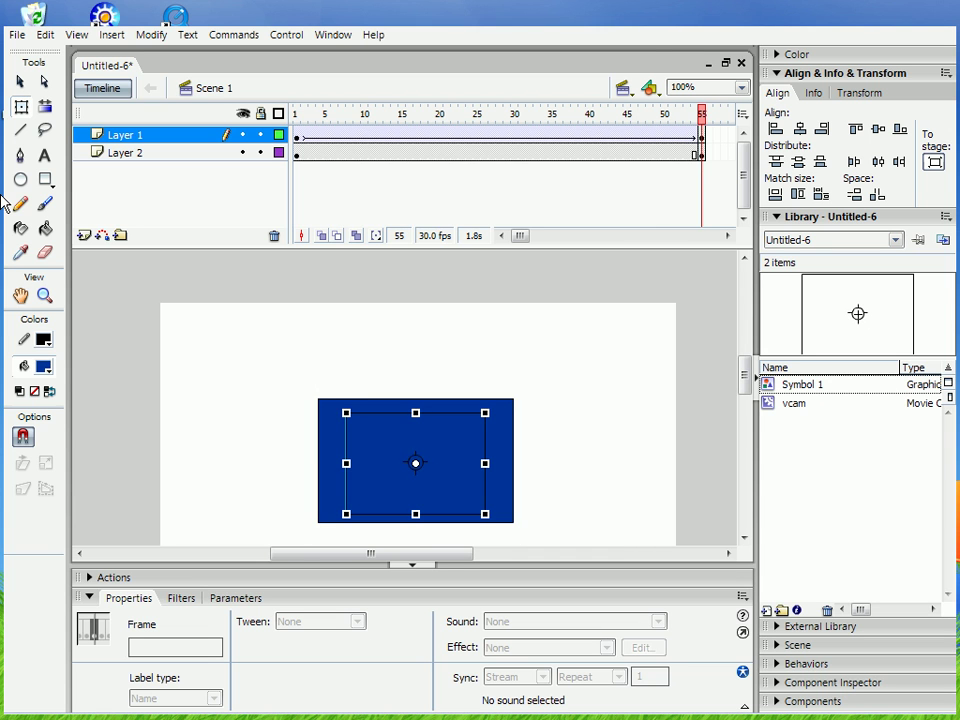
{"action": "key", "text": "ctrl+Return"}
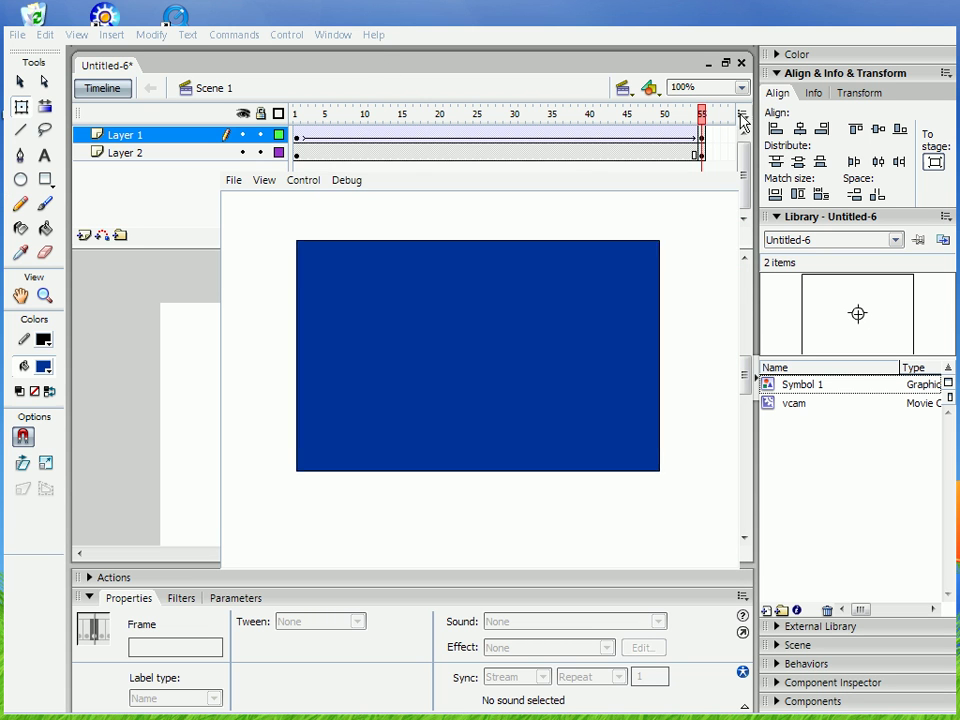
{"action": "key", "text": "ctrl+w"}
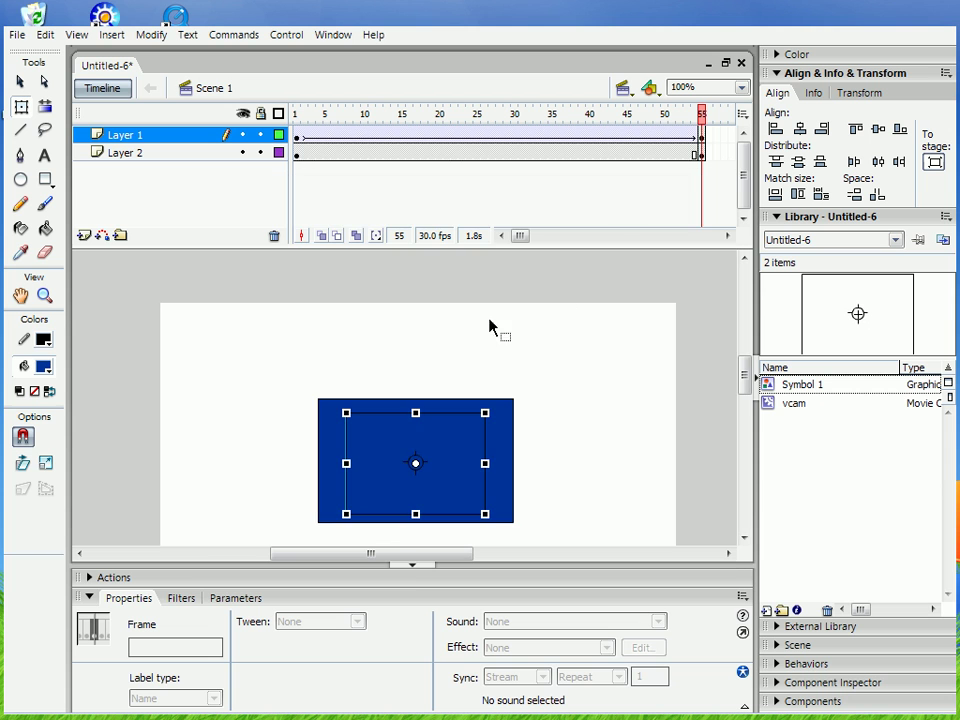
Step: Select the camera rectangle on the stage, then deselect everything
{"action": "left_click", "coordinate": [489, 338]}
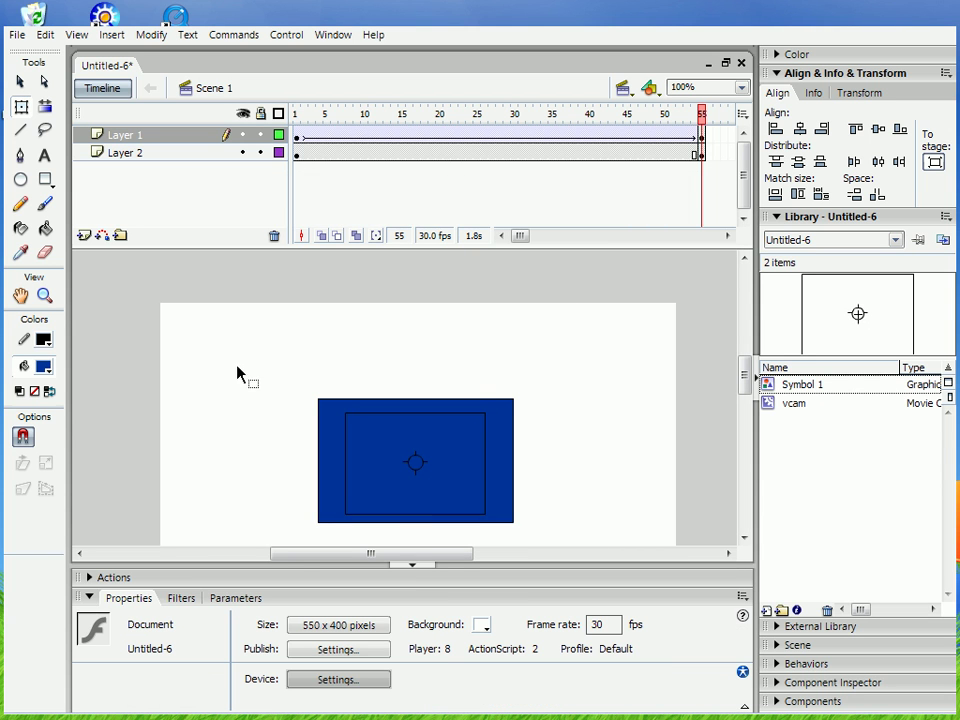
{"action": "left_click_drag", "start_coordinate": [281, 389], "coordinate": [562, 524]}
{"action": "left_click", "coordinate": [604, 439]}
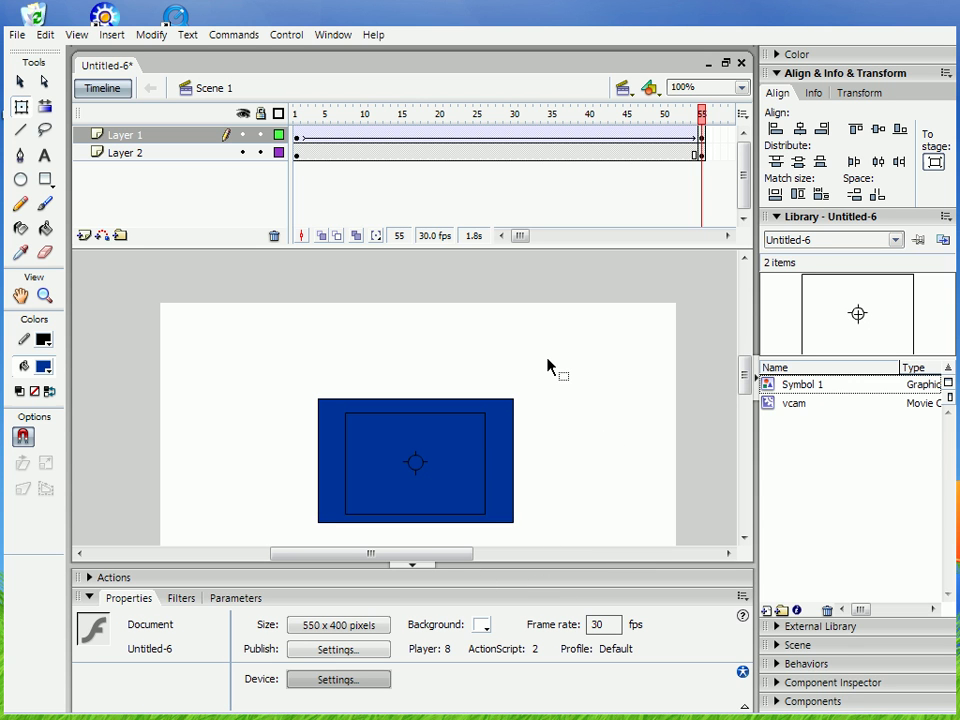